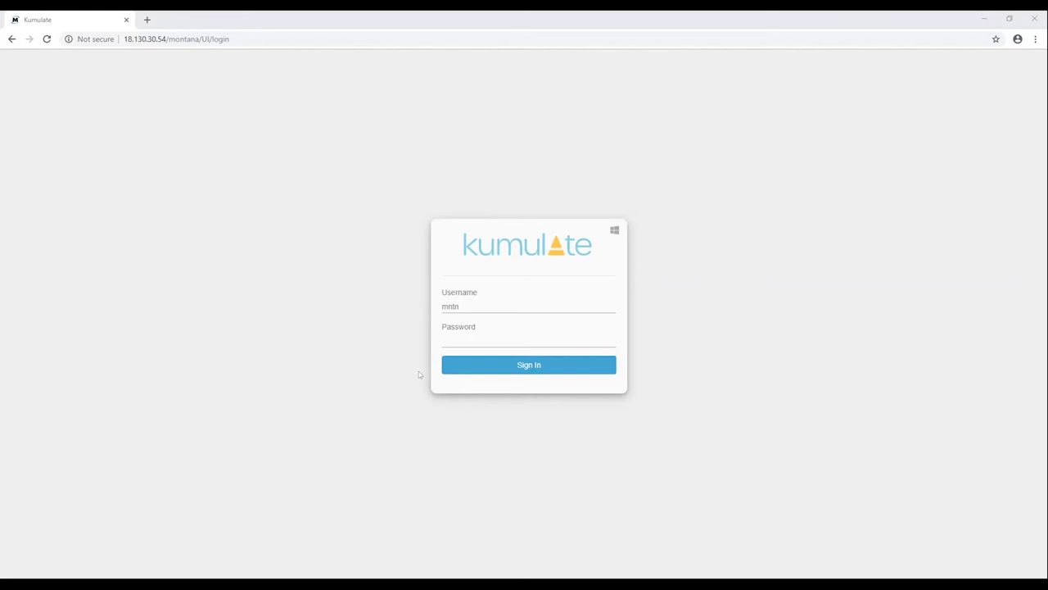
Sign in with the account password and review the dashboard's cache space, recent items and 77-asset totals
click(444, 337)
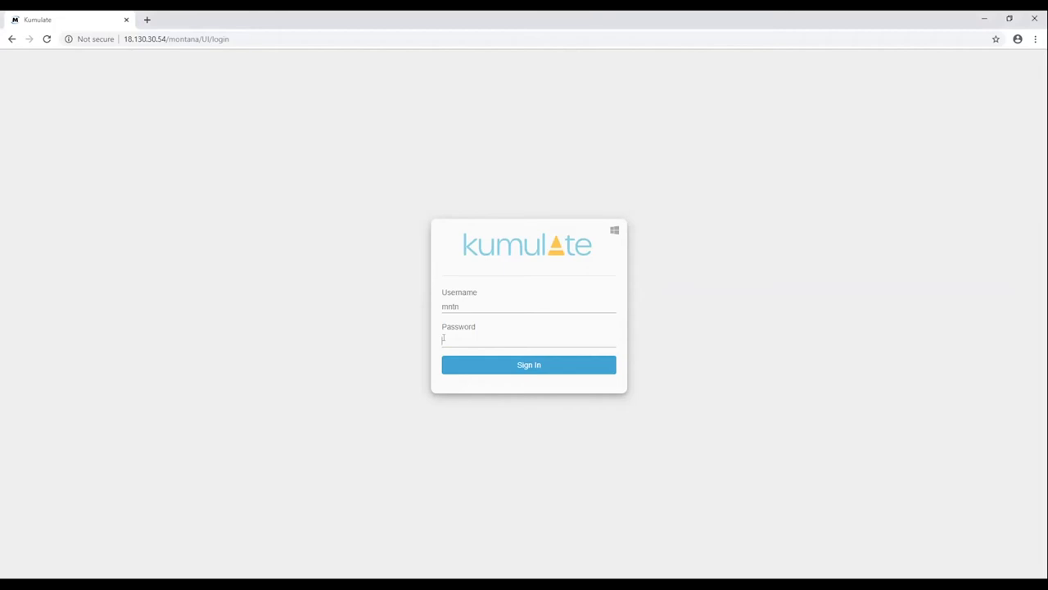
key(Return)
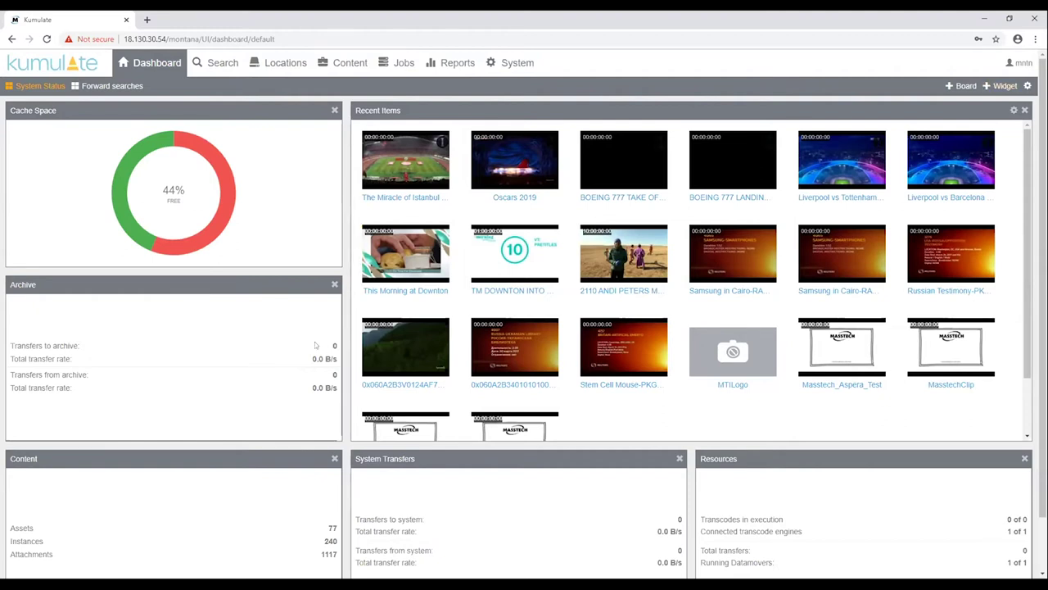
scroll(302, 350, down, 1)
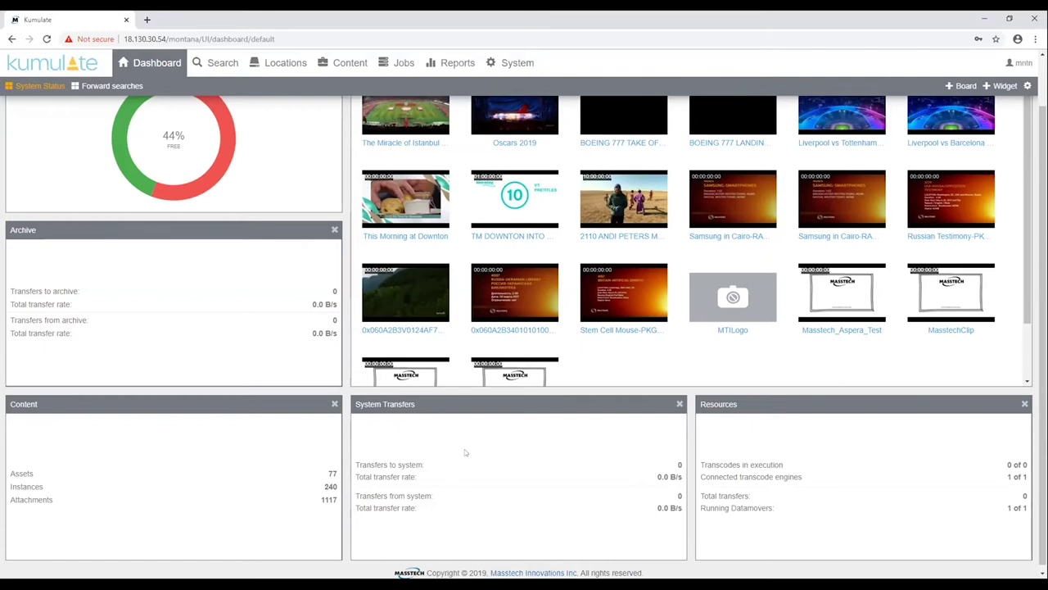
scroll(604, 473, up, 1)
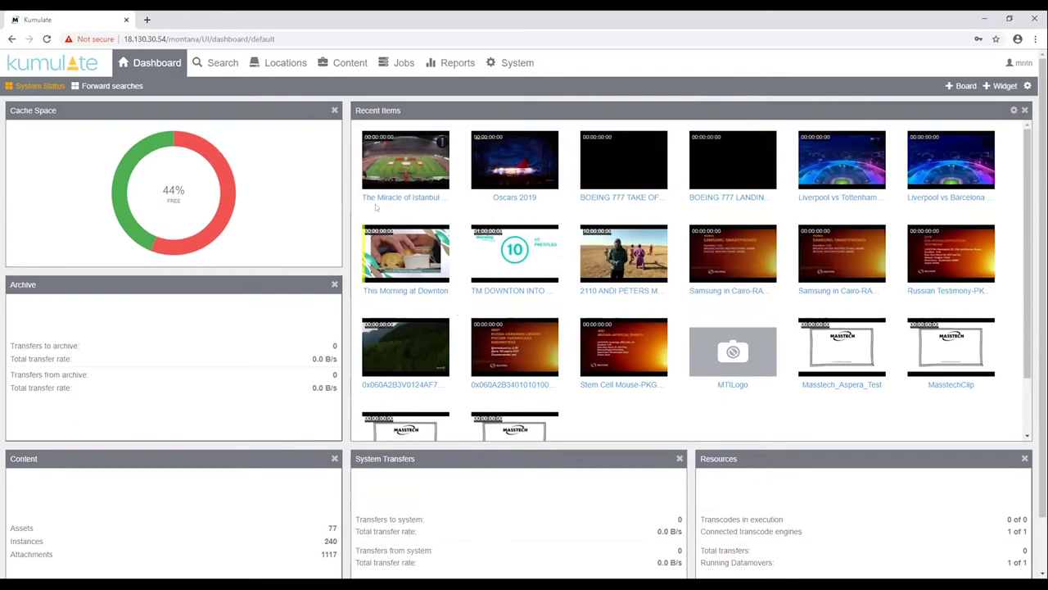
Go to the Search page and browse the Local, EAST and WEST location lists
click(220, 66)
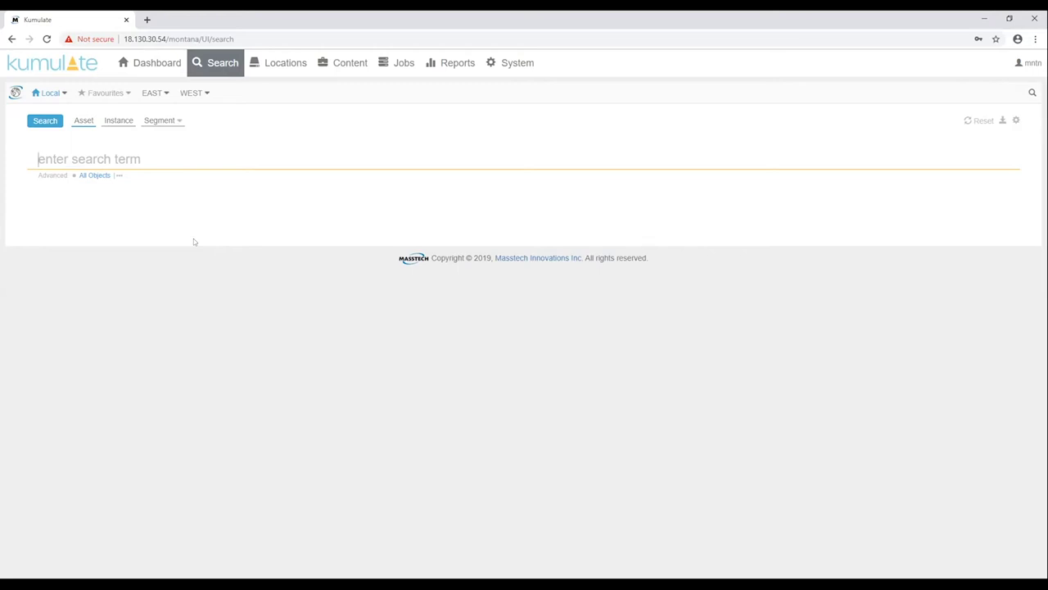
click(64, 95)
mouse_move(166, 93)
mouse_move(205, 95)
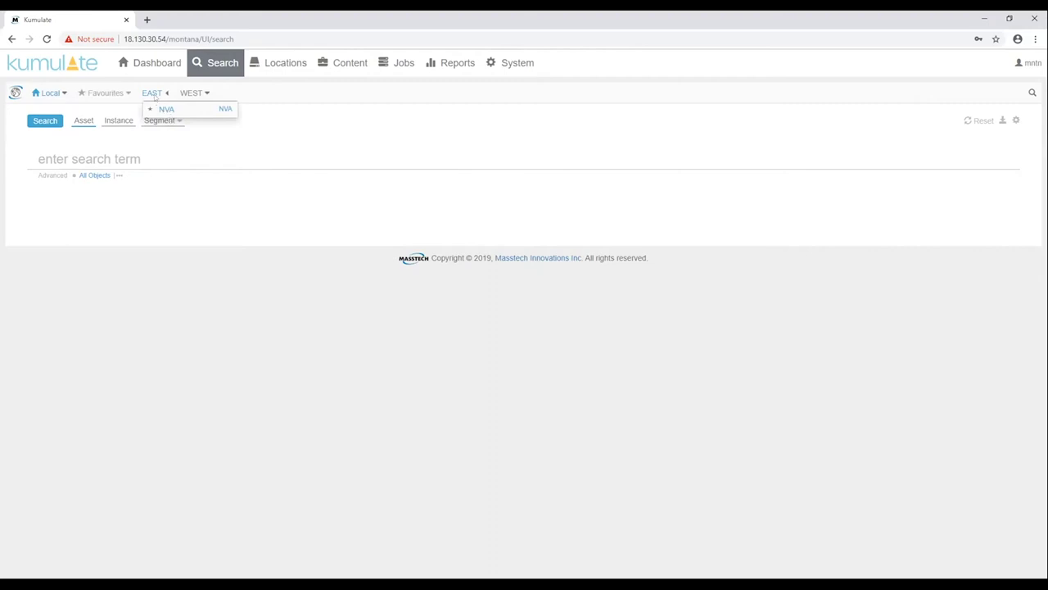
click(153, 95)
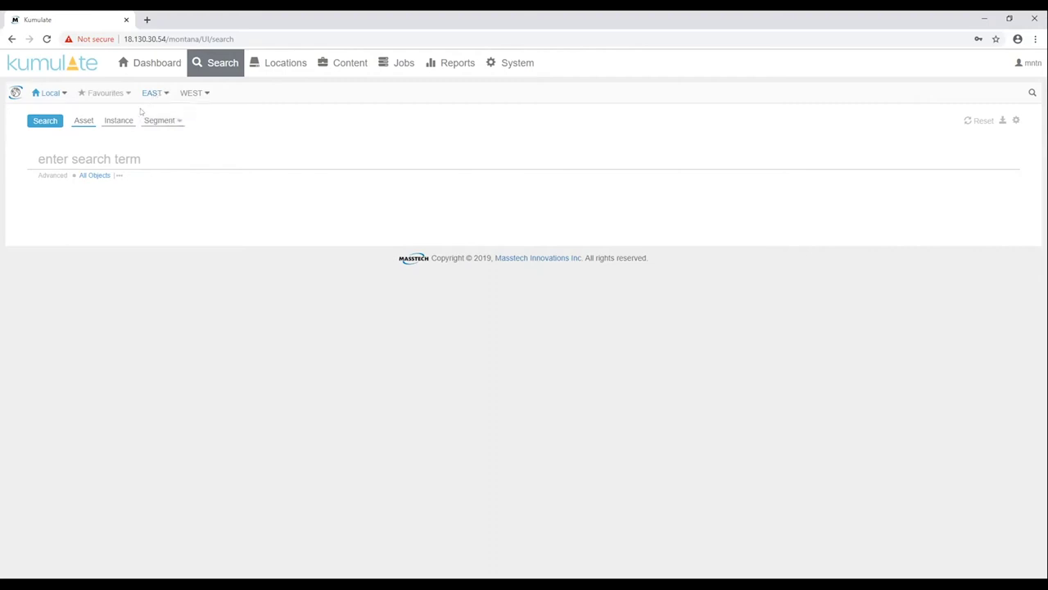
Search across all assets and scroll through the 130 results sorted by create date
click(51, 123)
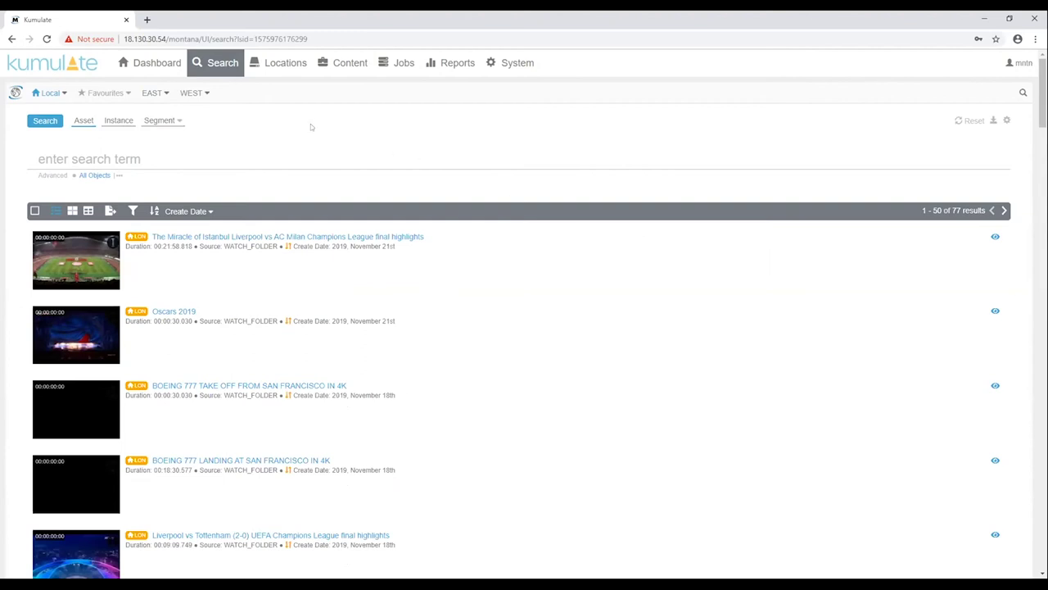
click(54, 127)
scroll(306, 421, down, 1)
scroll(306, 422, down, 7)
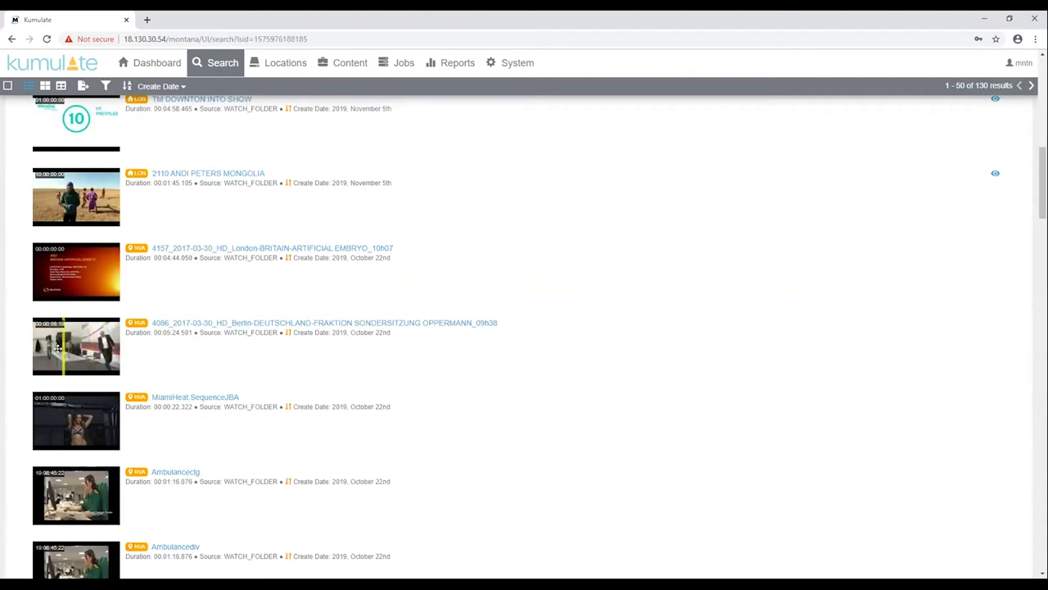
Open the 4086 Berlin clip's asset page and play it, pausing at about 1:37
click(237, 324)
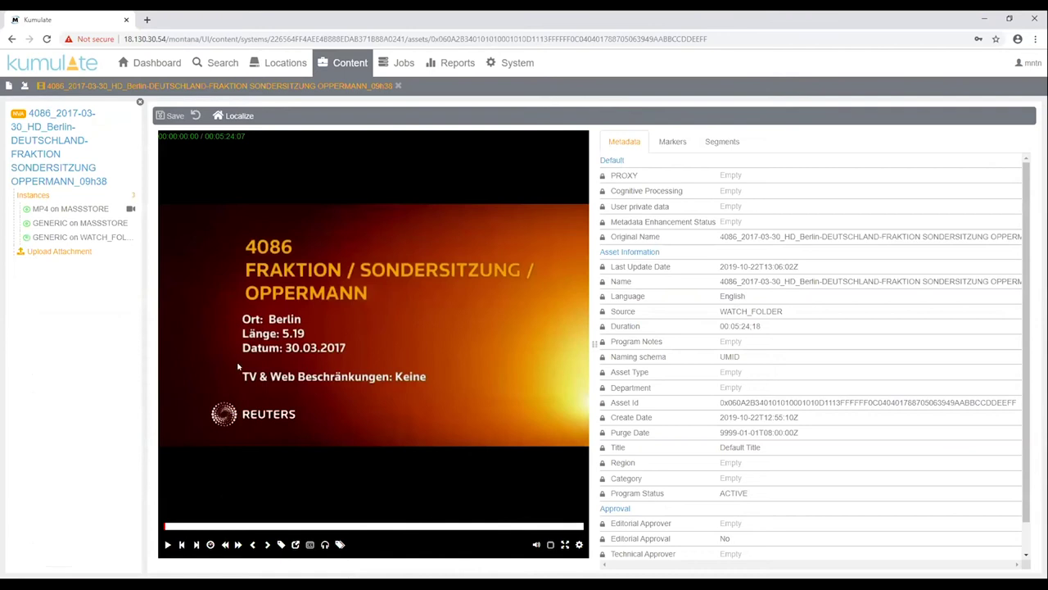
click(166, 546)
click(217, 526)
drag(217, 526, 291, 526)
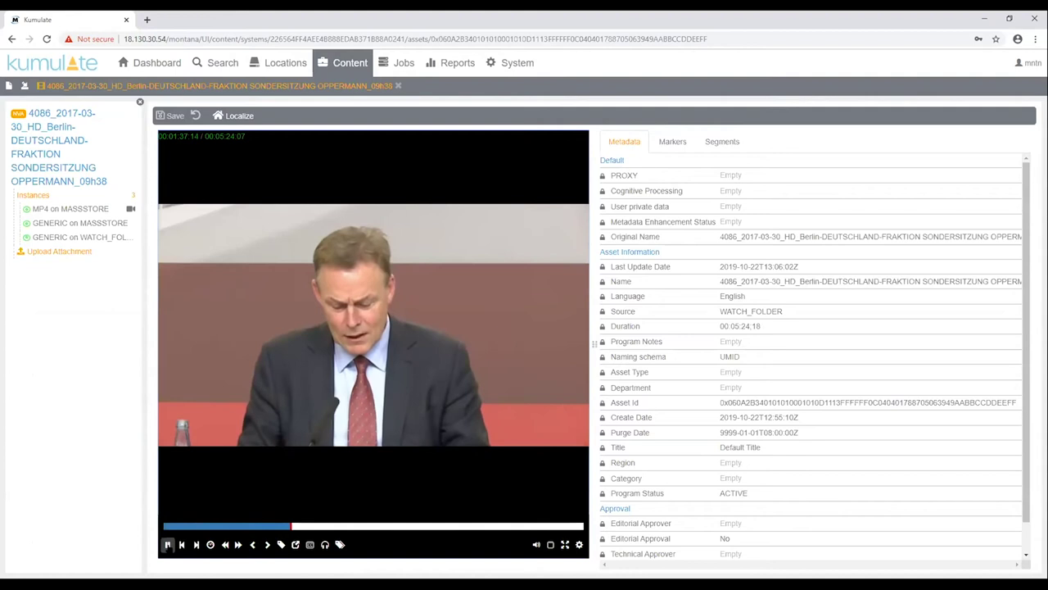
click(166, 546)
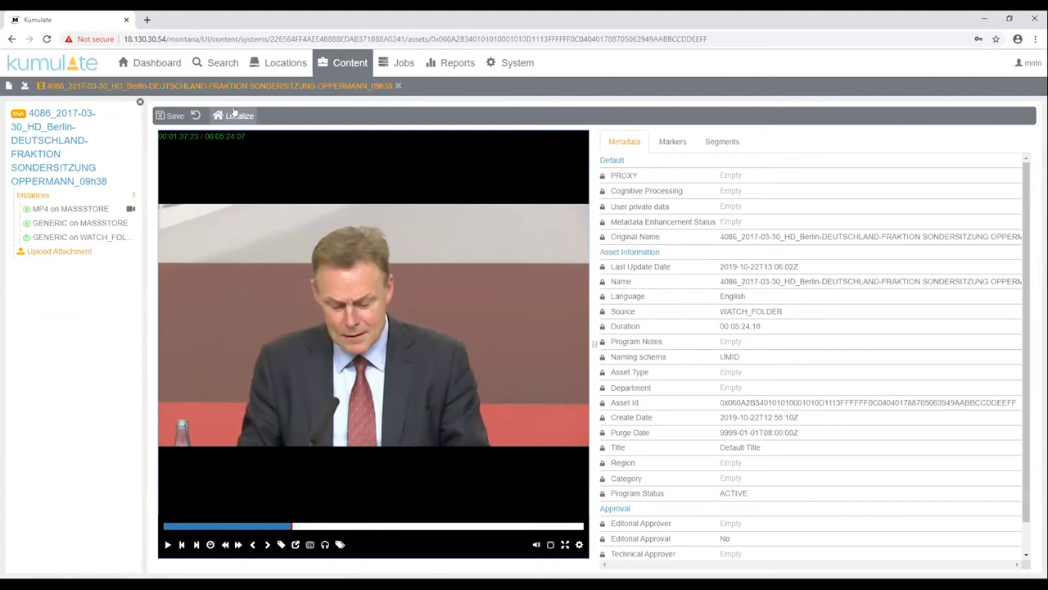
Search all 77 assets, show them as a thumbnail grid, and open the Advanced query builder
click(223, 65)
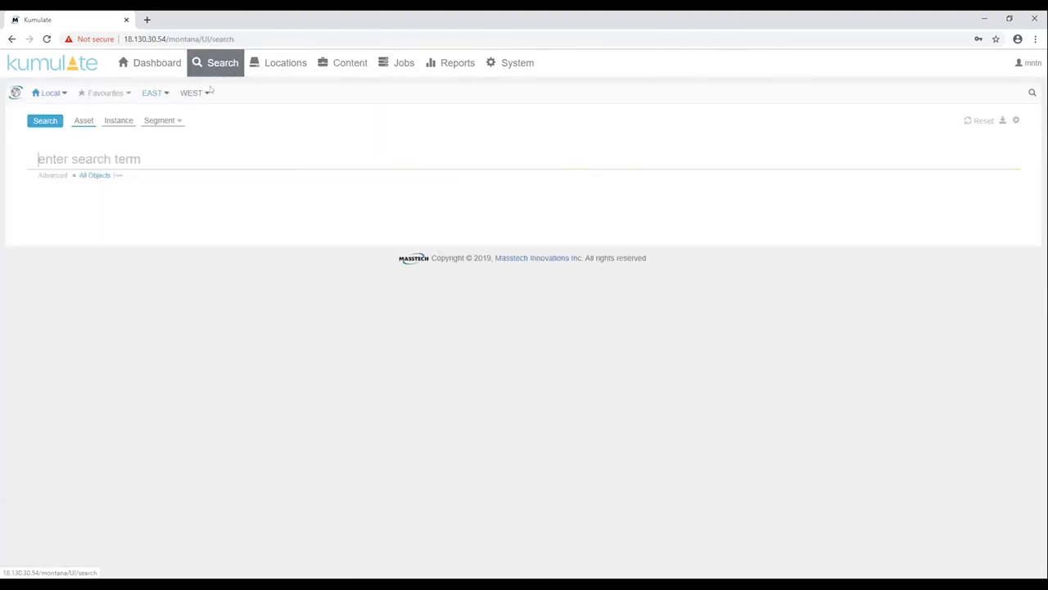
click(42, 123)
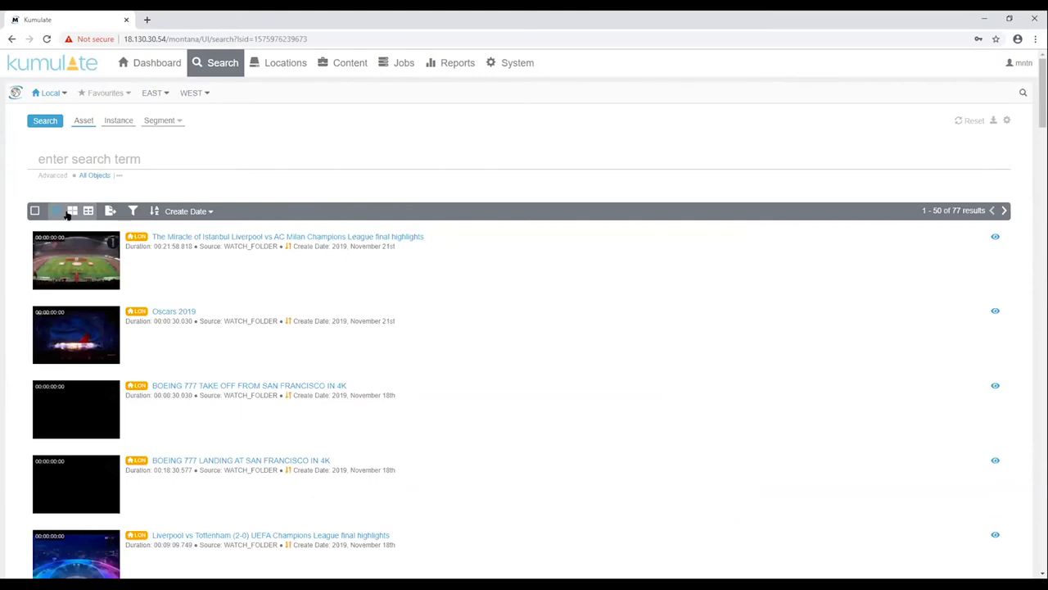
click(70, 211)
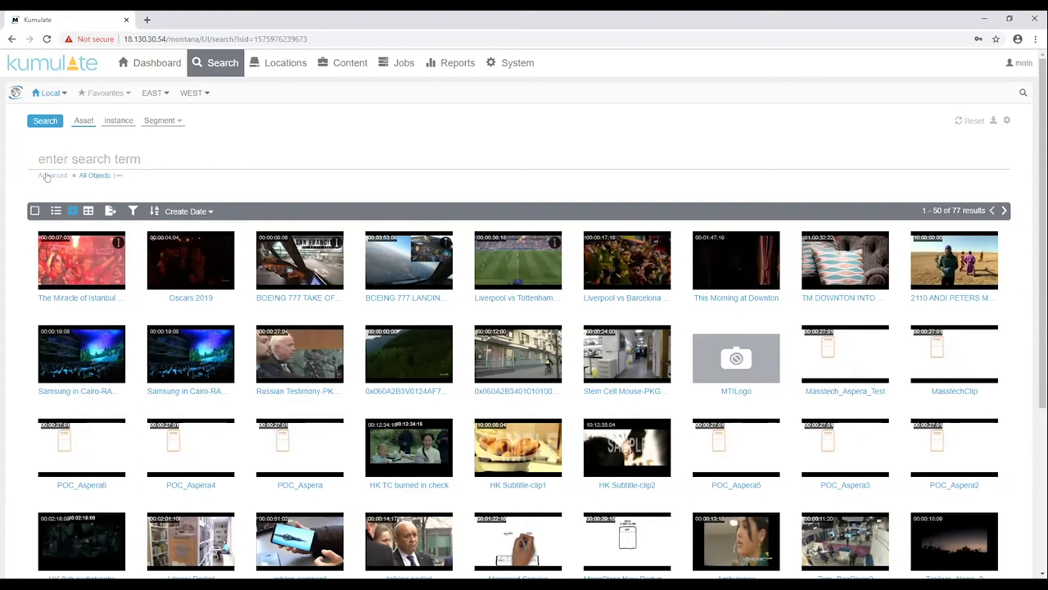
click(49, 176)
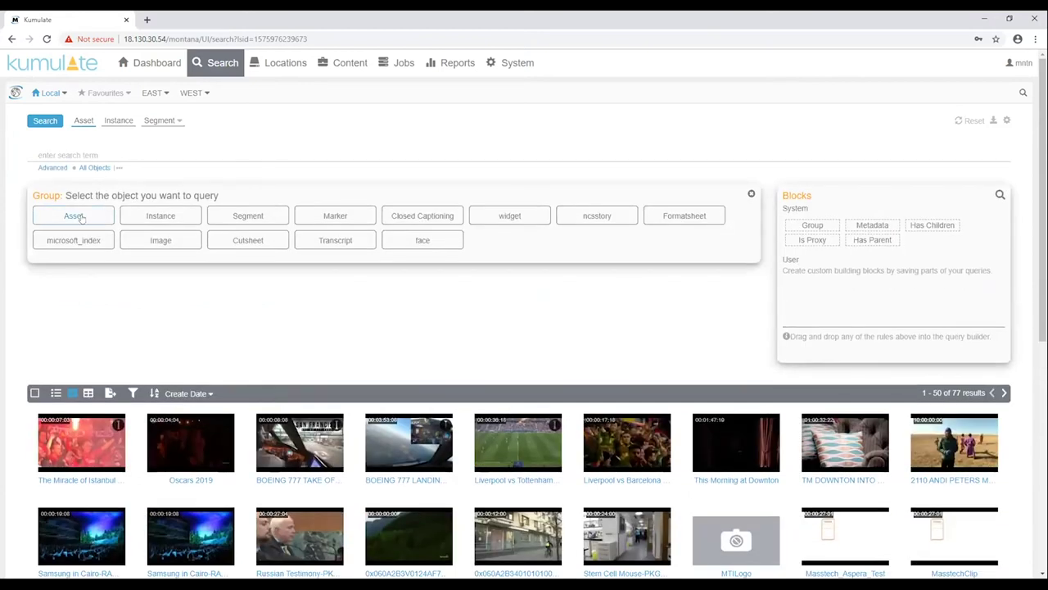
Build and run an Asset query with the rule Source is watch_folder
click(77, 216)
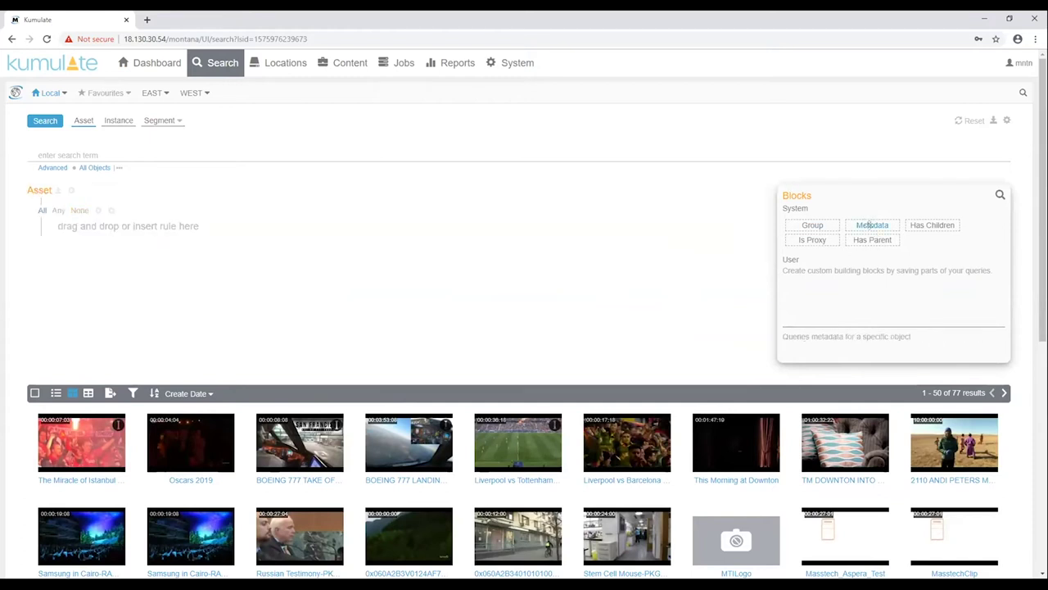
drag(871, 225, 118, 226)
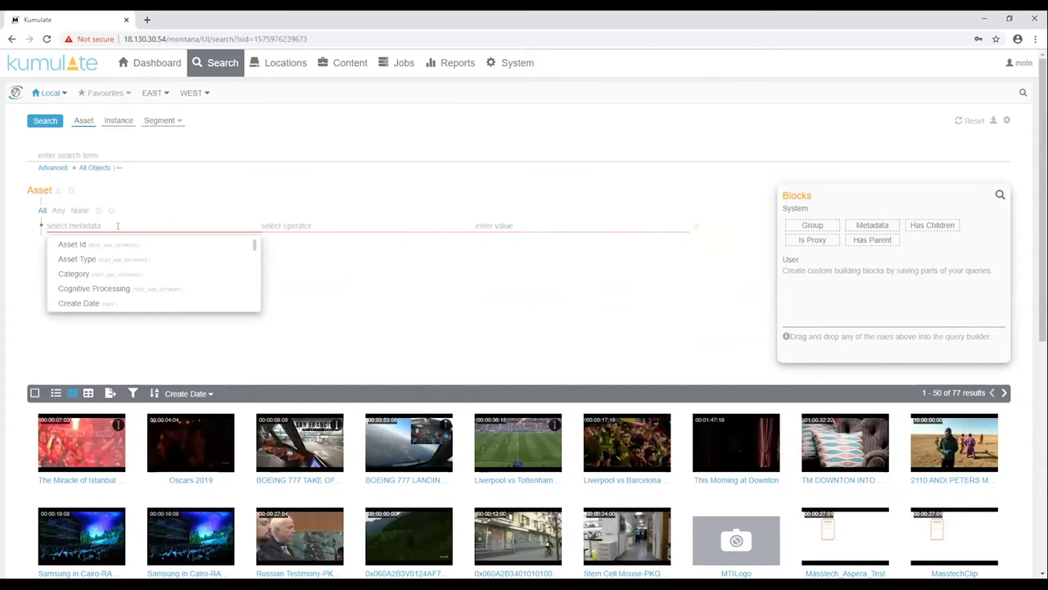
text(sour)
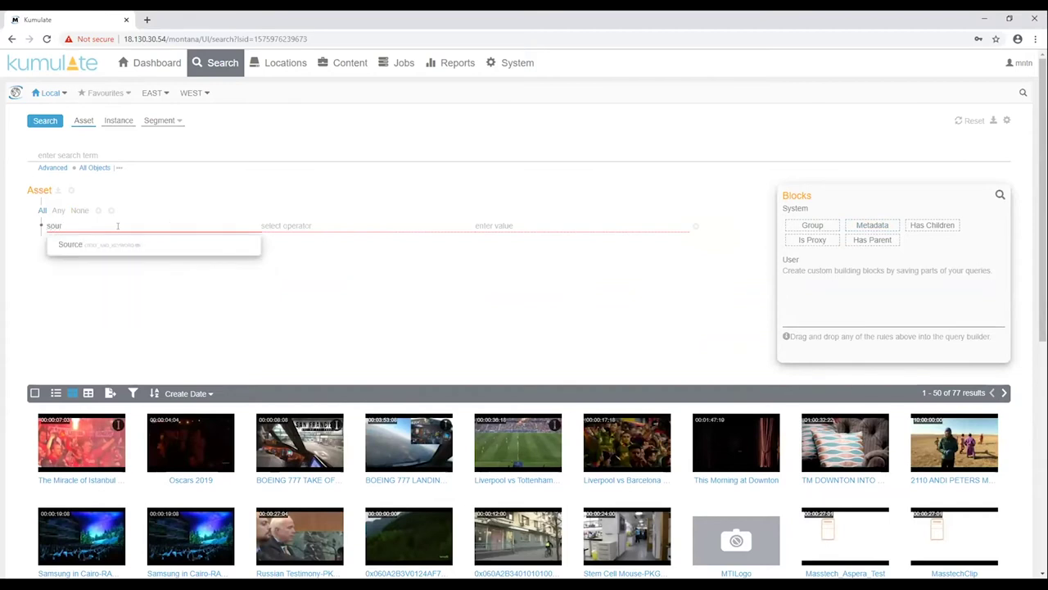
click(72, 244)
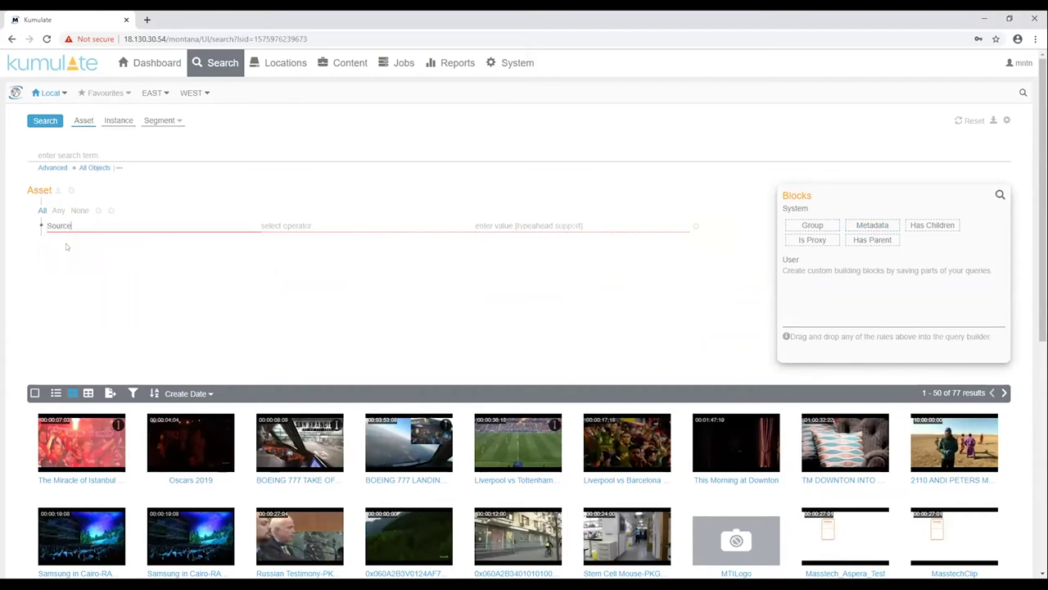
click(302, 225)
click(276, 244)
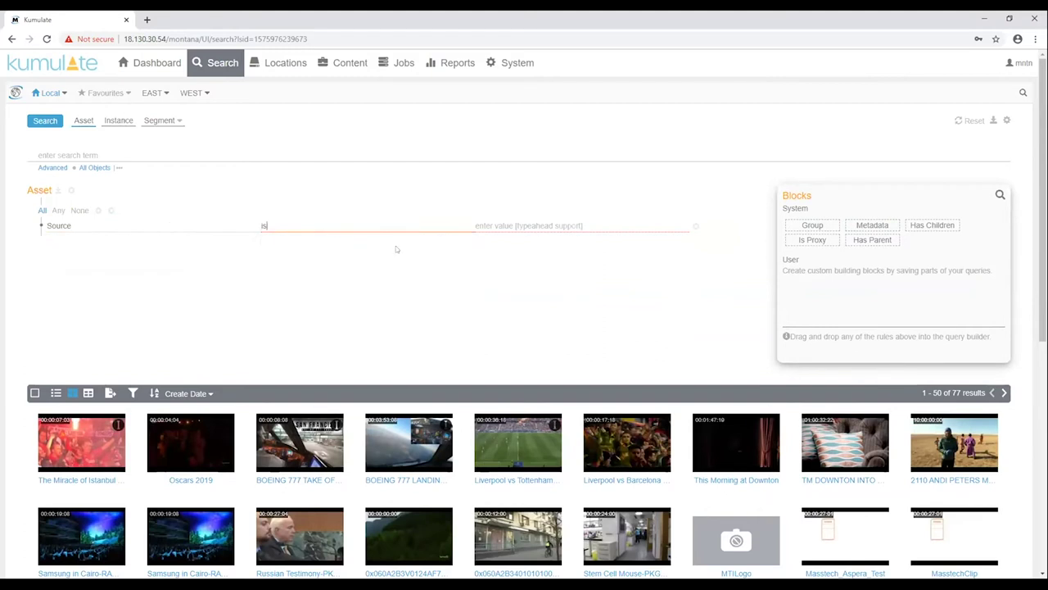
click(524, 225)
text(wat)
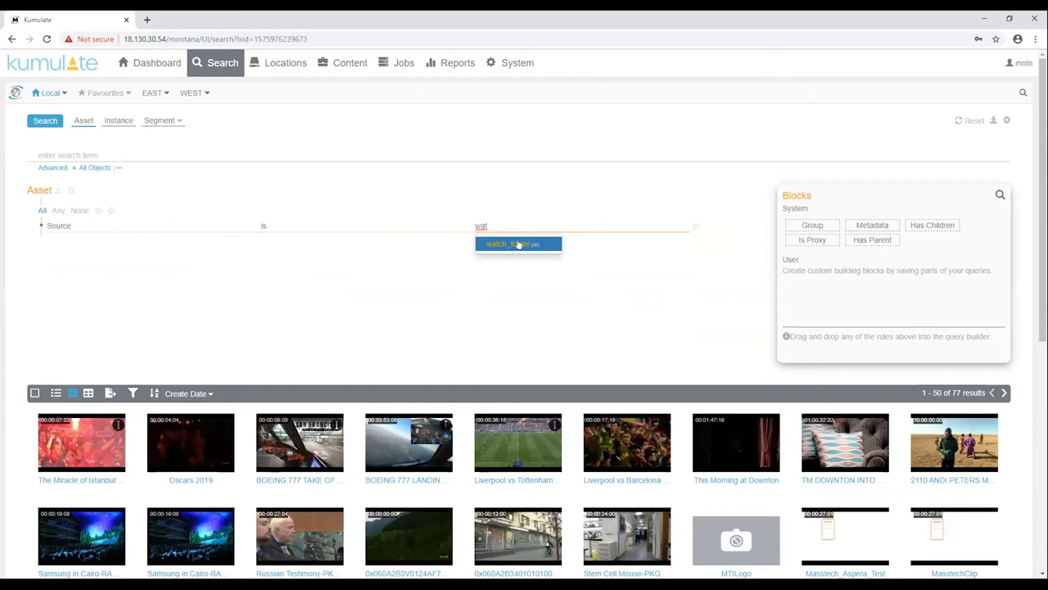
click(501, 242)
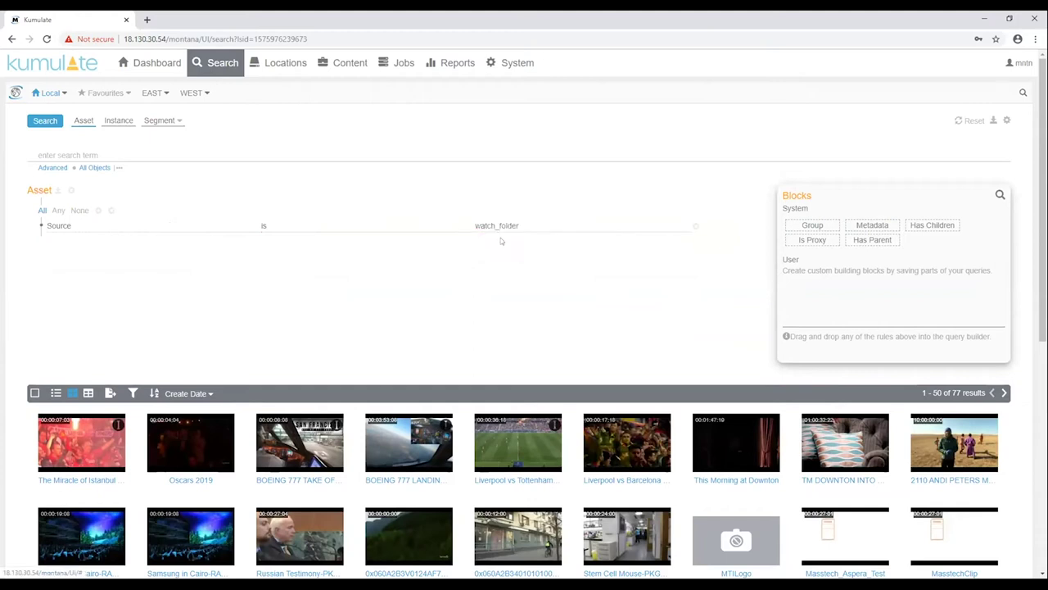
click(46, 124)
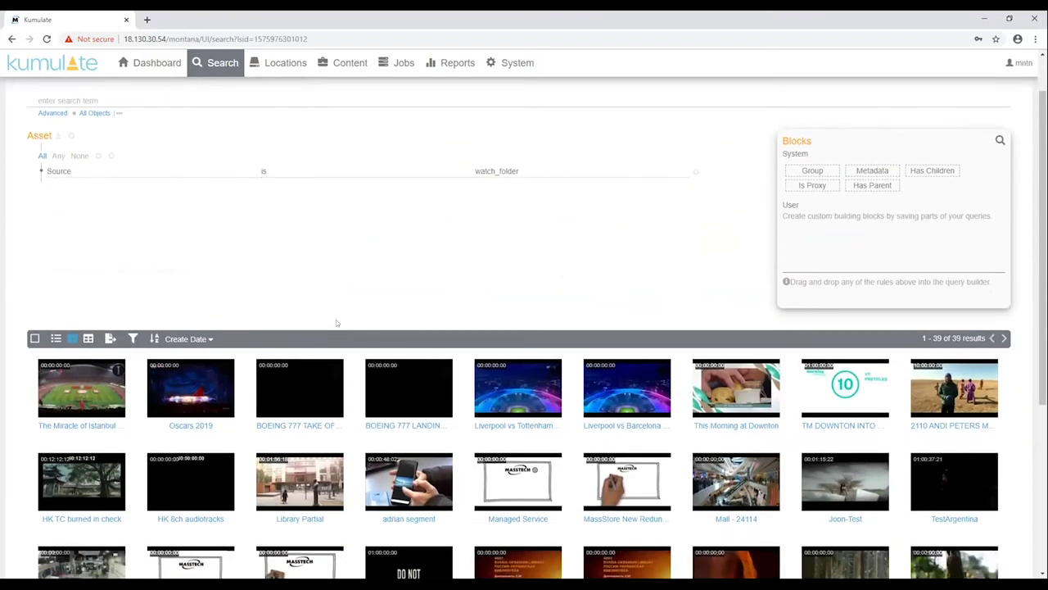
Discard the Source rule, rerun an unfiltered search, close the builder and enter 'sam'
scroll(336, 320, up, 1)
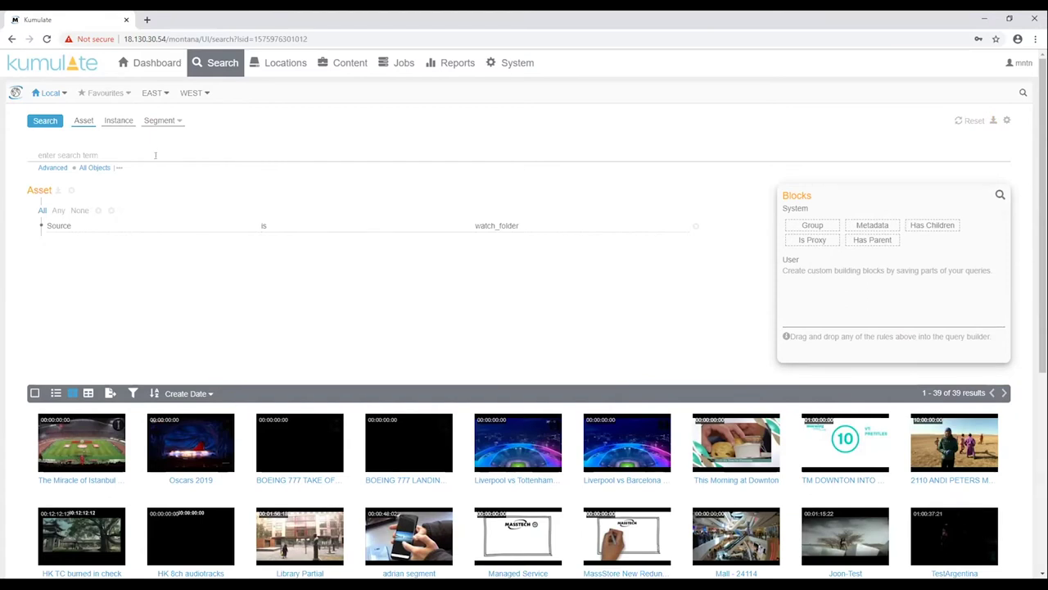
click(111, 210)
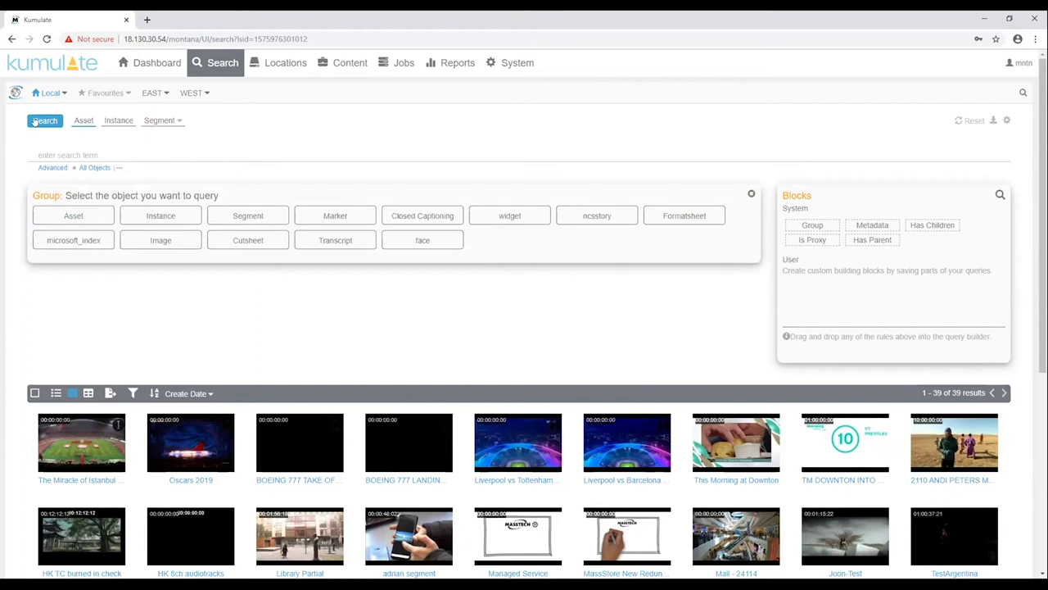
click(34, 121)
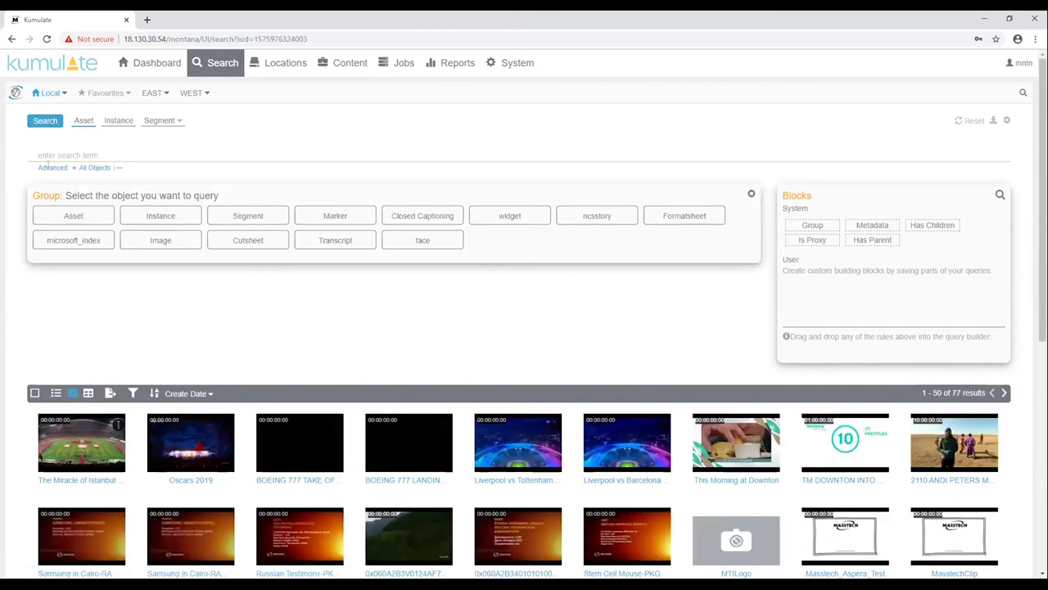
click(51, 168)
text(sam)
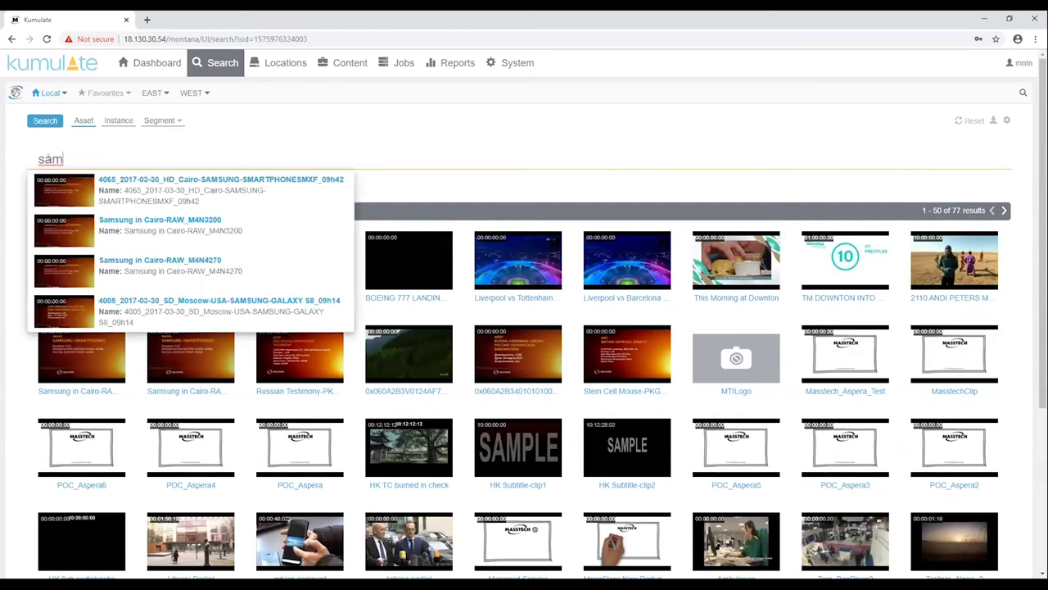
Open the 4005 Moscow Samsung Galaxy S8 asset from the 'sam' suggestions
click(197, 303)
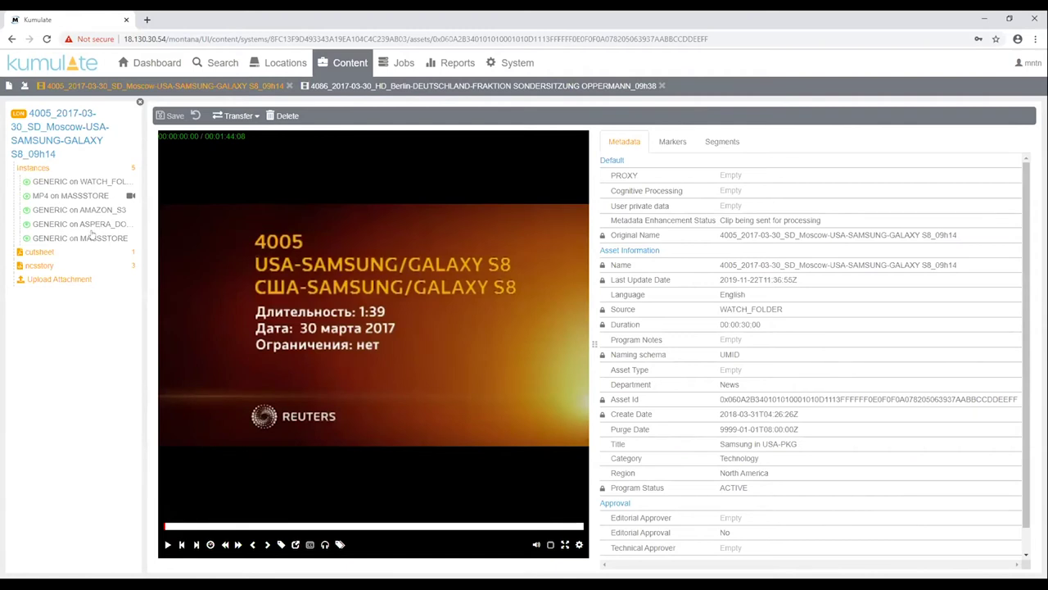
Expand the ncsstory and cutsheet attachments and view the cutsheet PDF
click(41, 265)
click(40, 252)
click(41, 266)
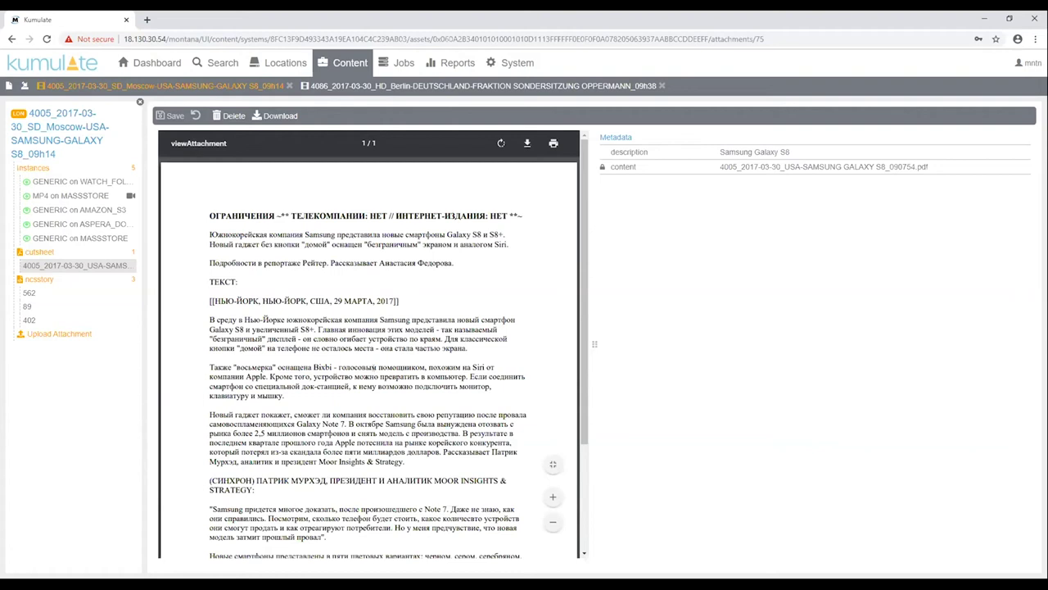
Copy the word 'голосовым' from the transcript and return to the Search page
drag(376, 367, 335, 361)
right_click(356, 373)
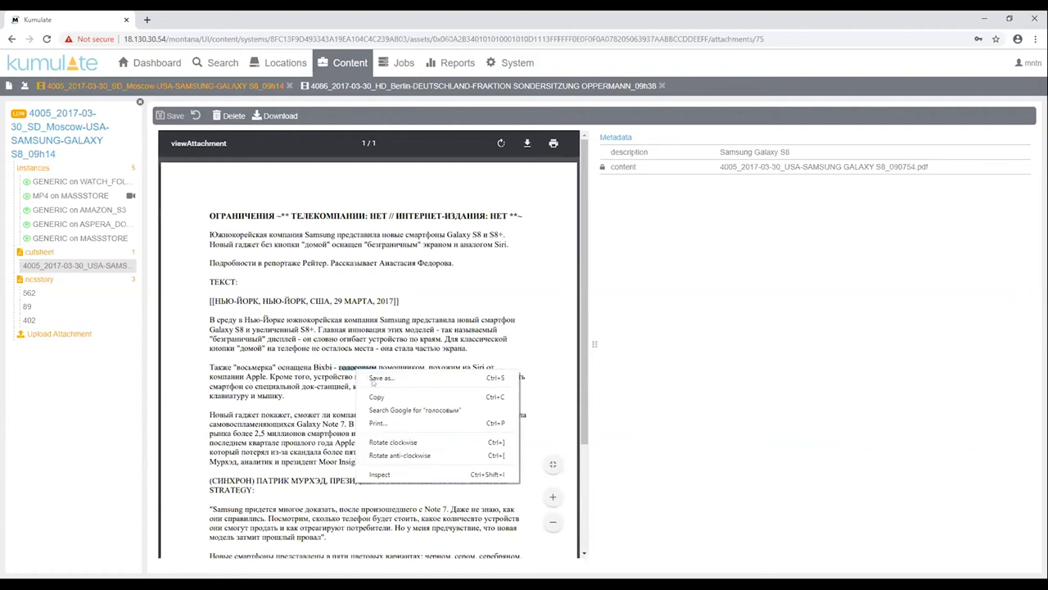
click(376, 397)
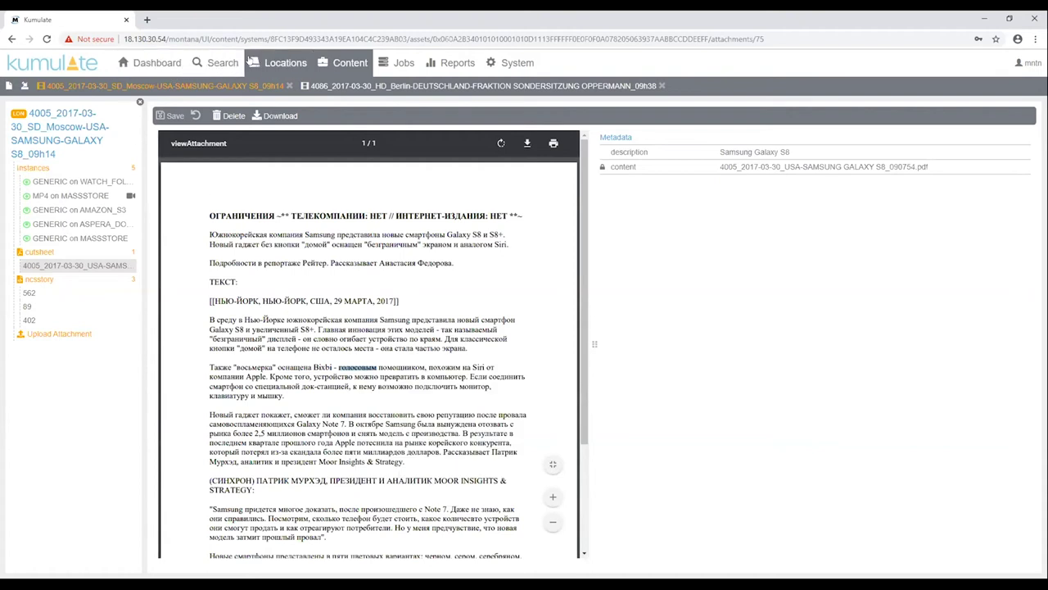
click(217, 65)
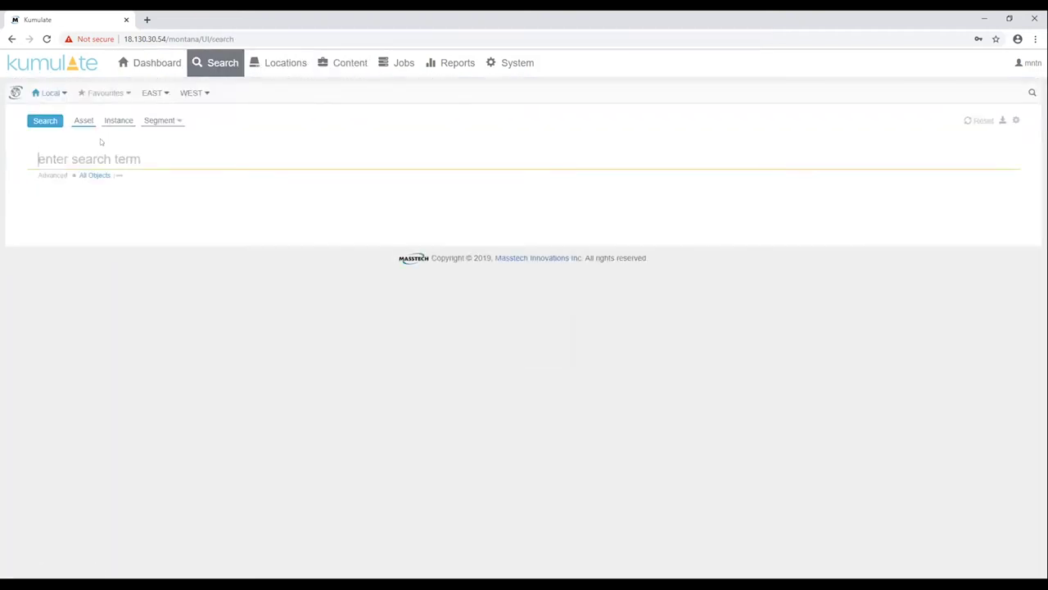
Search for the pasted 'голосовым' and open the single Samsung match from its cutsheet hit in list view
key(ctrl+v)
key(Return)
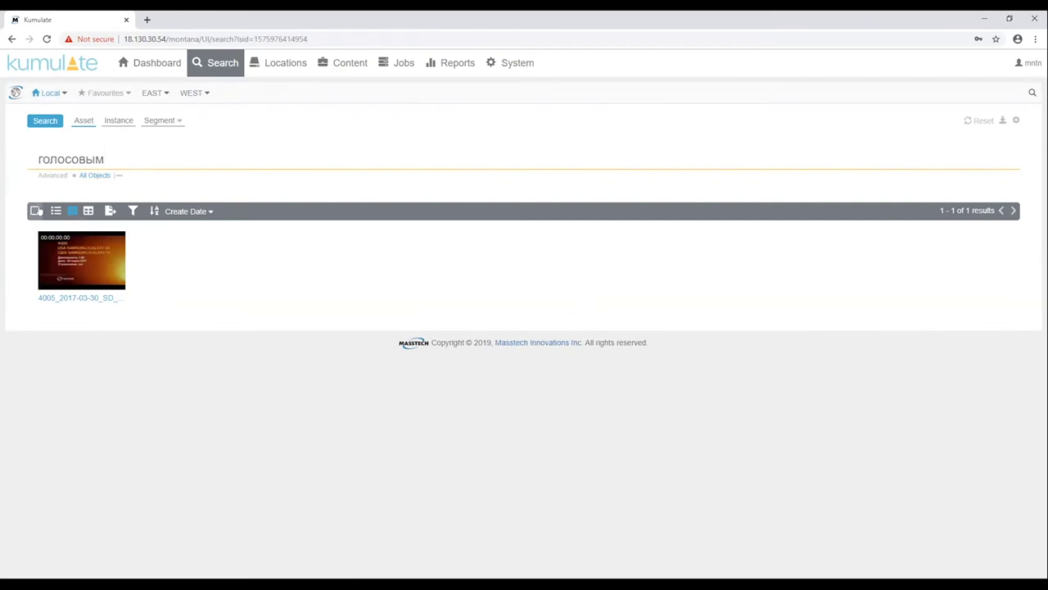
click(54, 212)
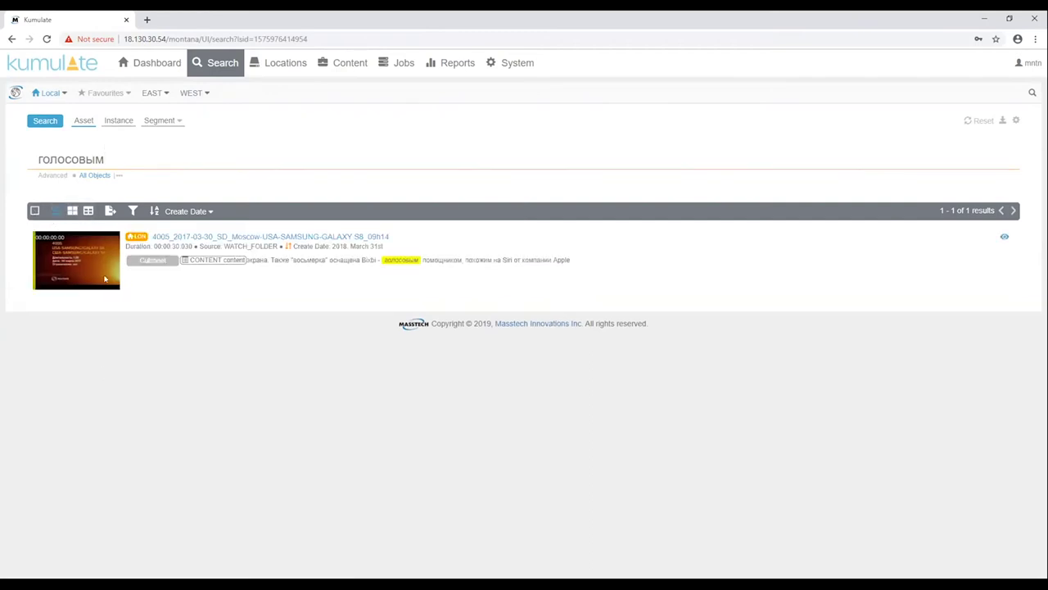
click(332, 260)
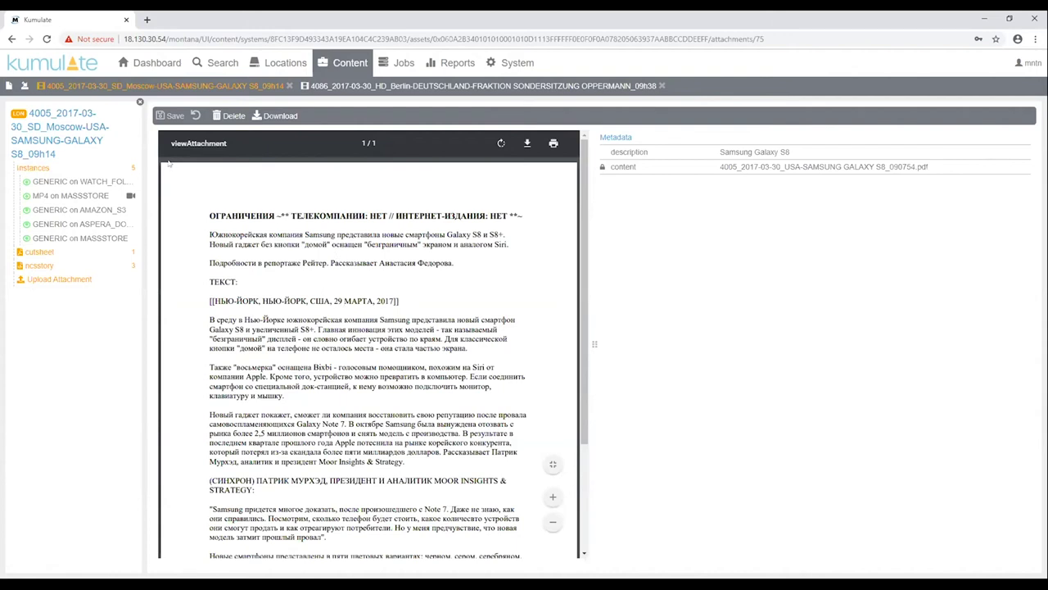
Open the 4005 asset's GENERIC on MASSSTORE instance and scroll through its MPEG2PS metadata
click(60, 129)
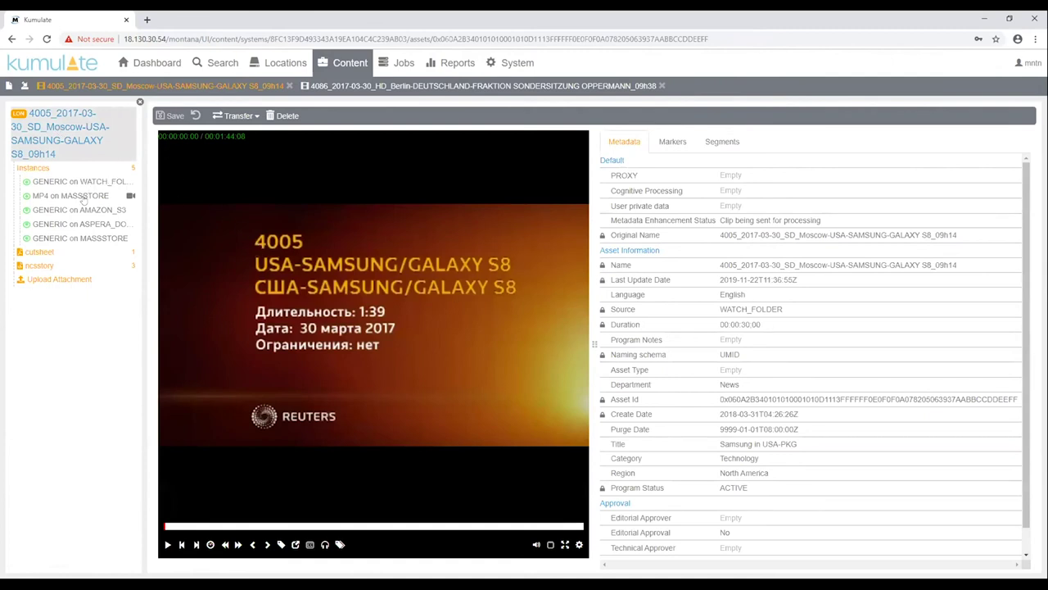
click(80, 238)
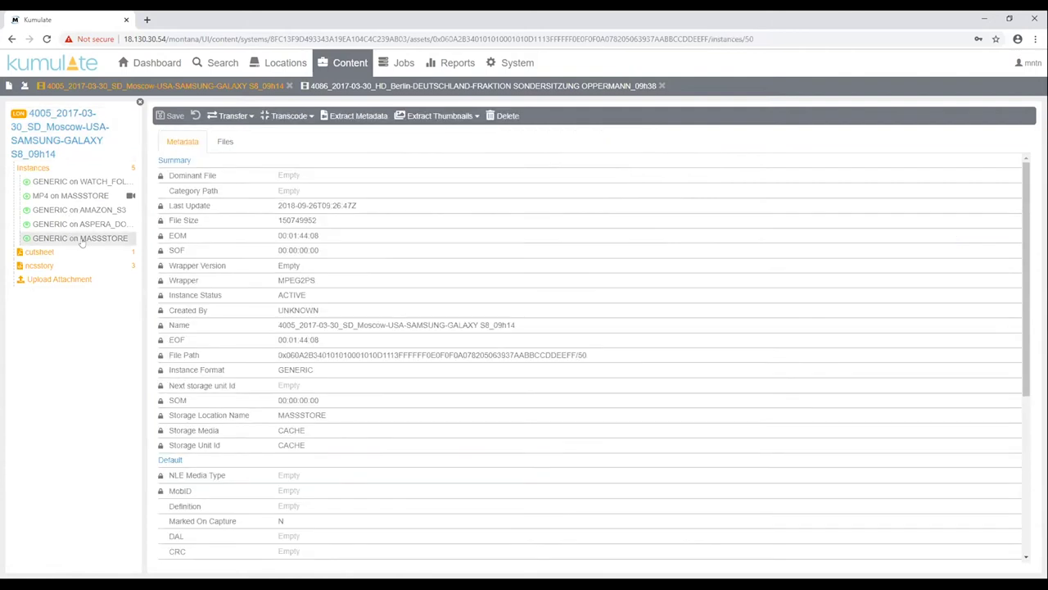
scroll(467, 325, down, 2)
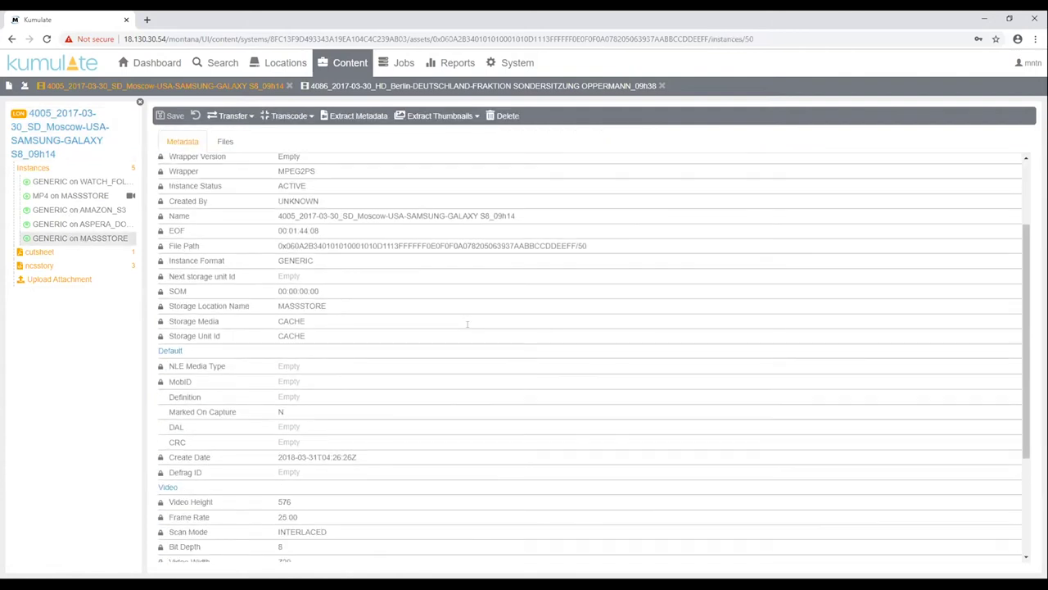
scroll(466, 330, down, 2)
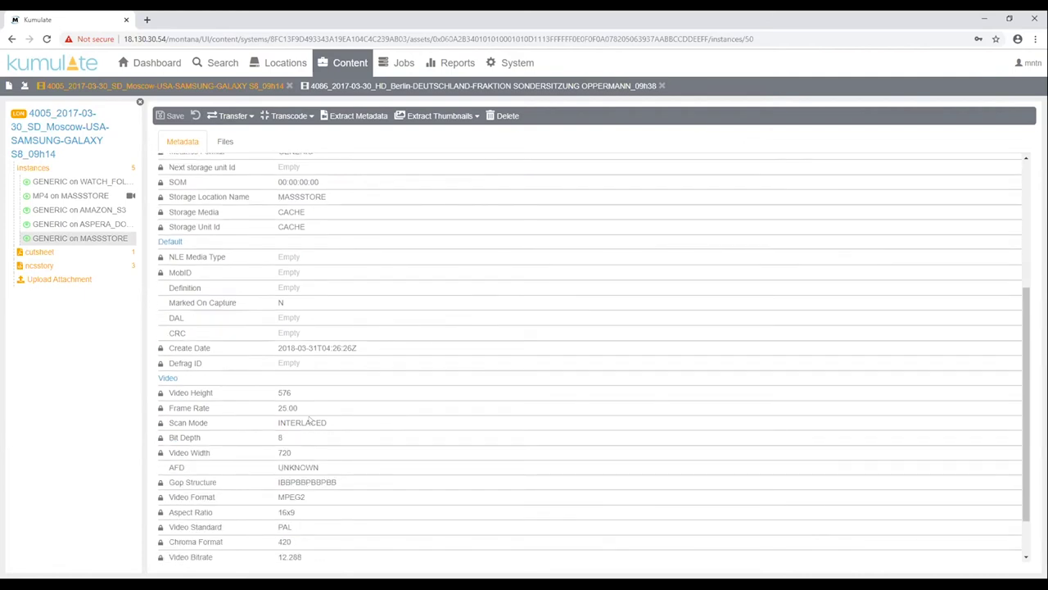
scroll(308, 420, up, 2)
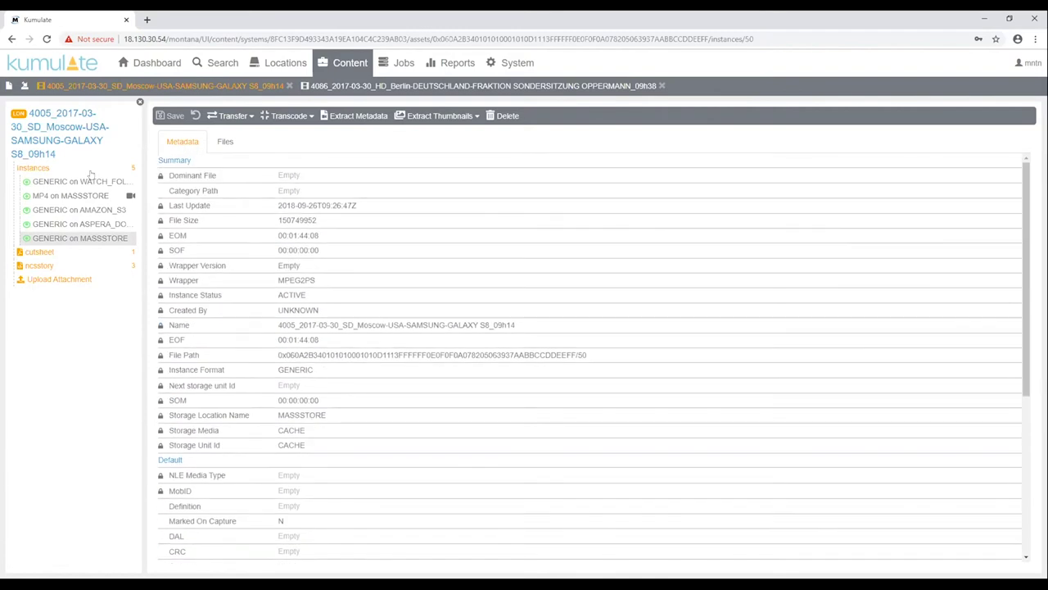
Return to the 4005 clip's video and move playback to the blue phone shot at 00:01:00:11
click(43, 129)
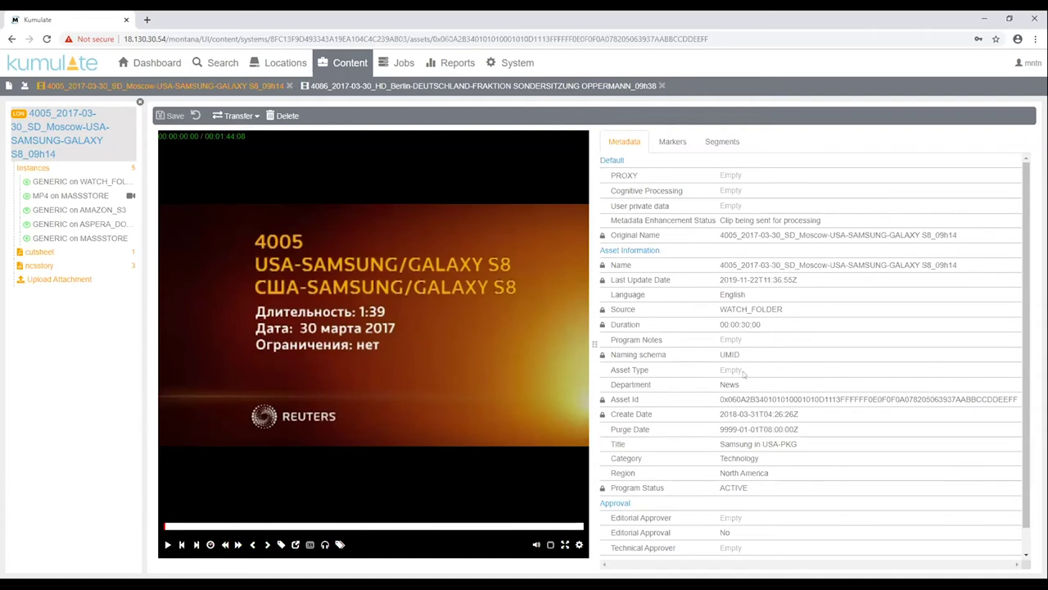
scroll(745, 373, down, 1)
scroll(722, 449, up, 1)
click(403, 525)
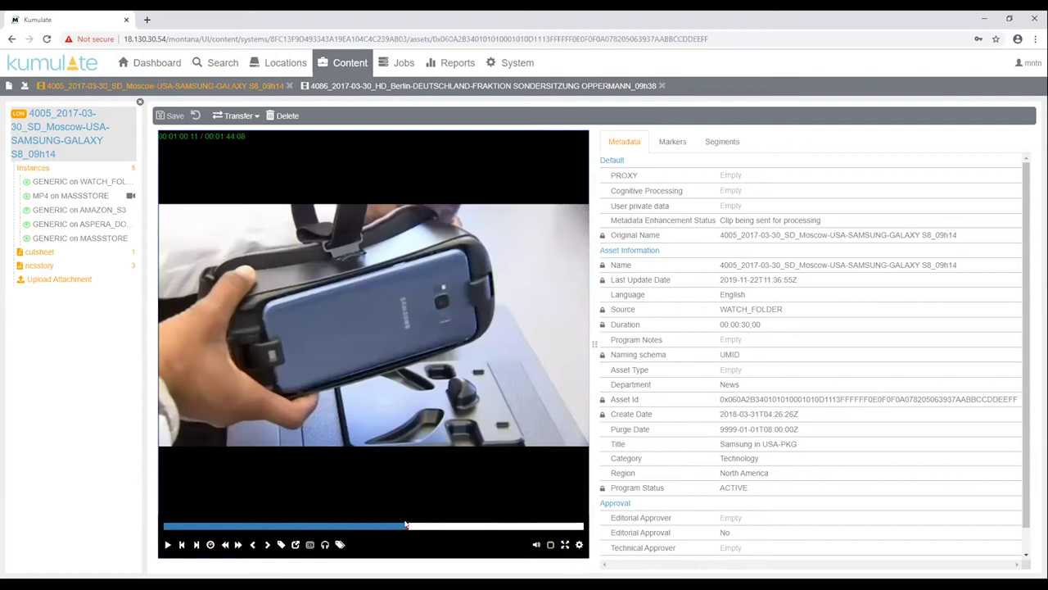
Add a cyan 'Blue Phone' marker at 00:01:00:11, check the markers list, then return to Search
click(281, 543)
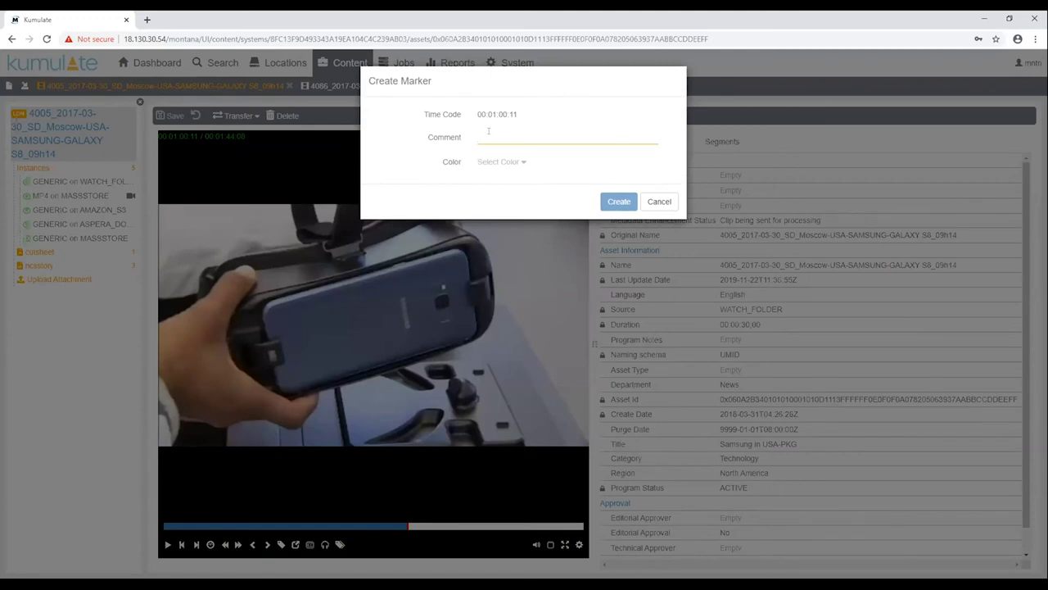
text(Blue Phone)
click(502, 161)
click(497, 202)
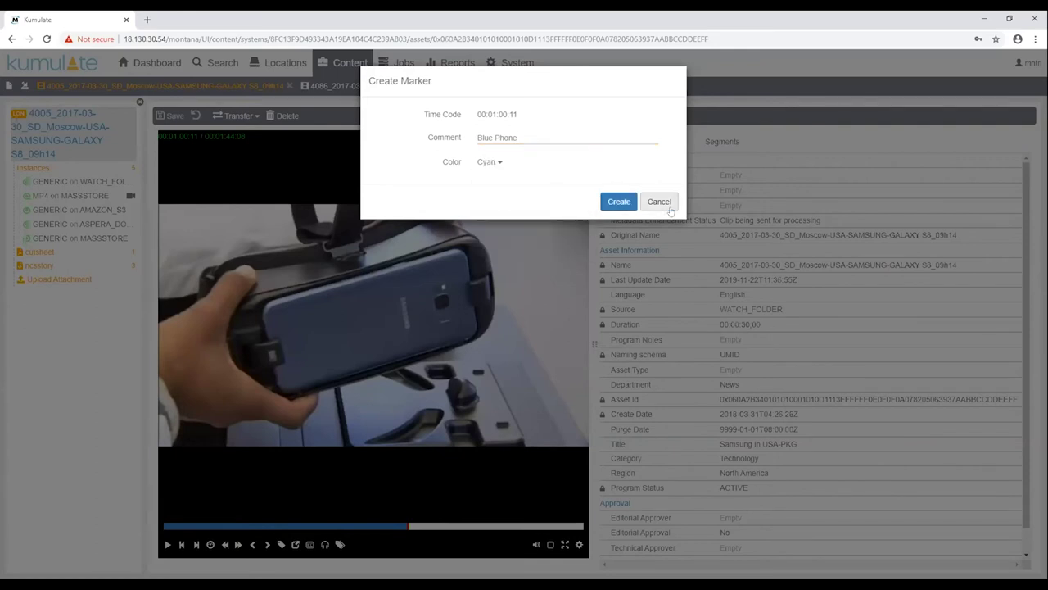
click(618, 202)
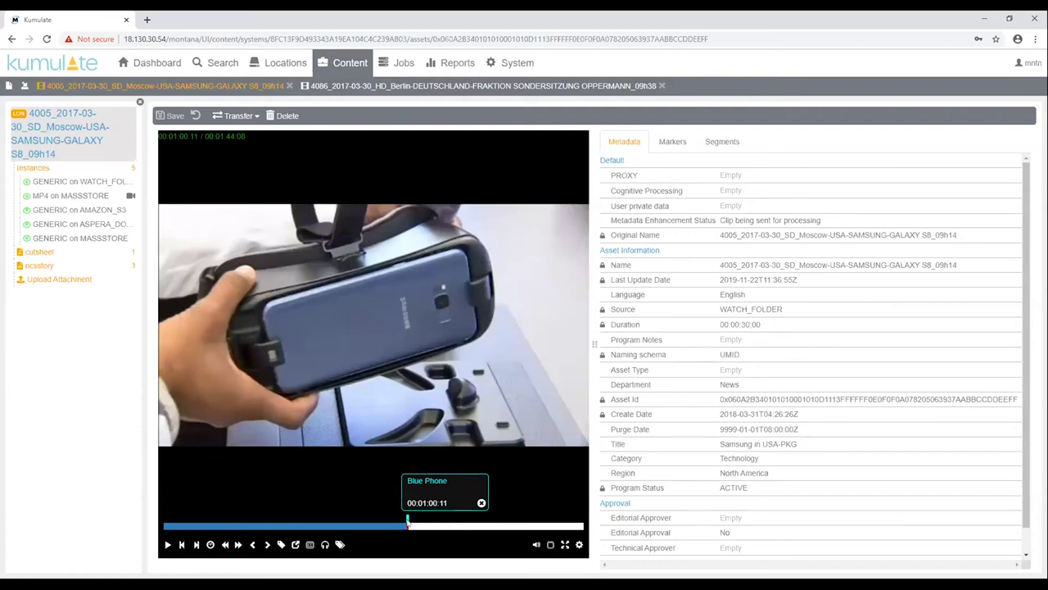
click(679, 141)
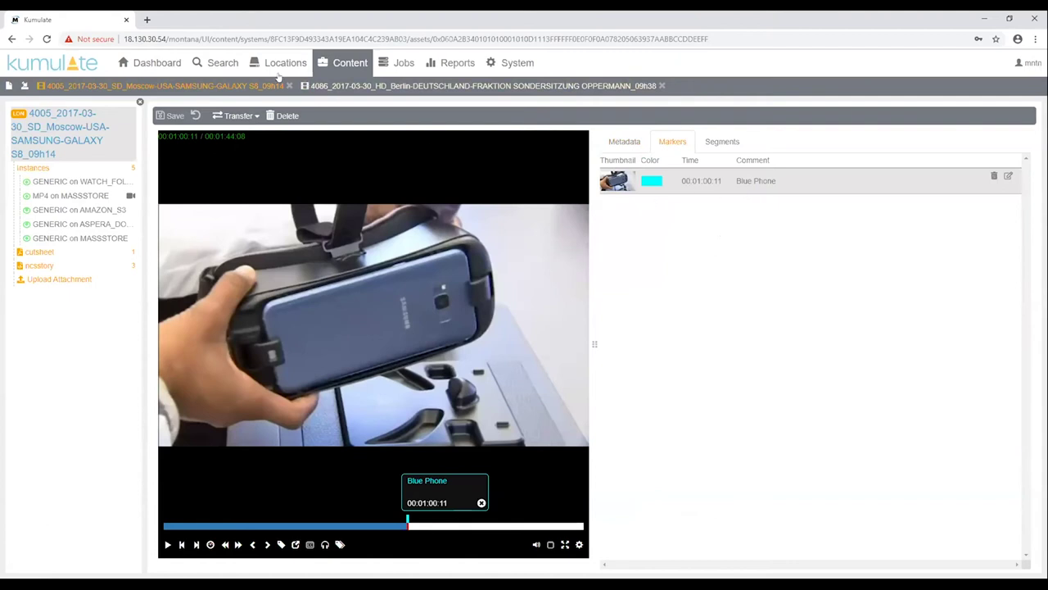
click(223, 64)
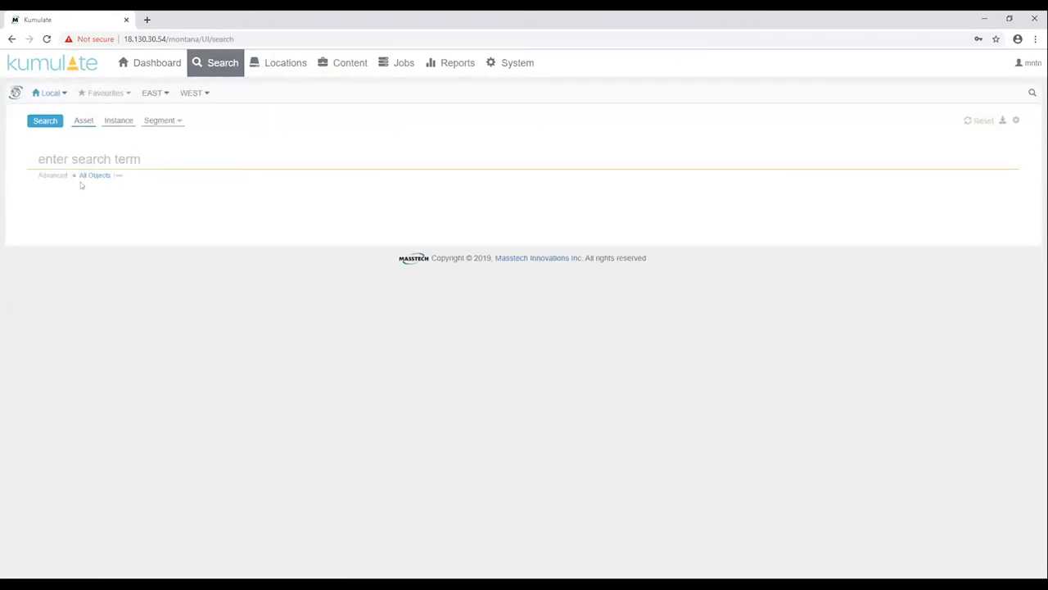
Search for 'blue' and open the 4005 clip from its Blue Phone marker comment result
text(blue)
key(Return)
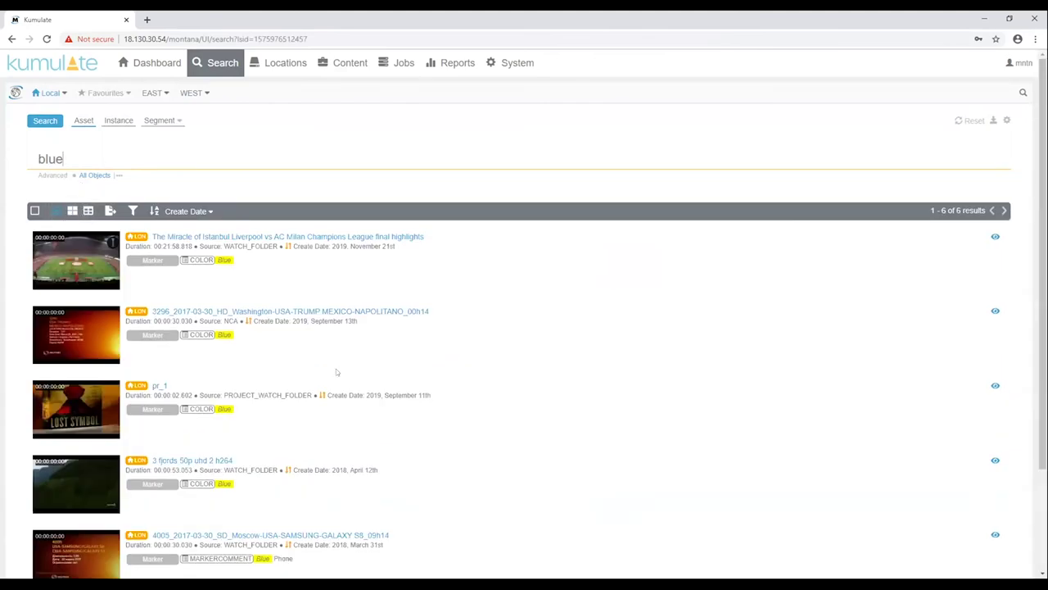
scroll(335, 370, down, 1)
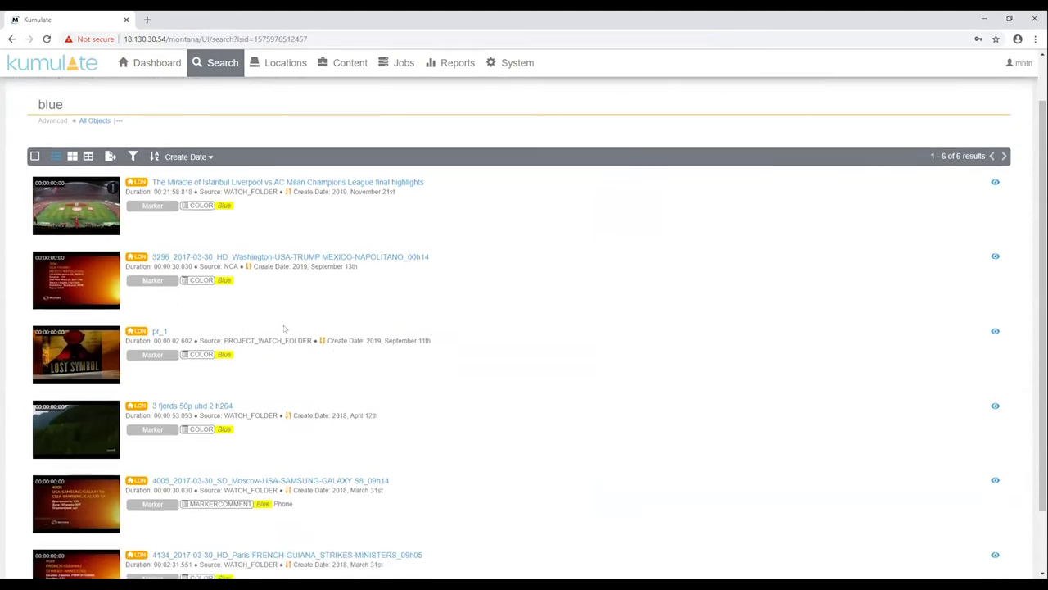
scroll(304, 354, down, 1)
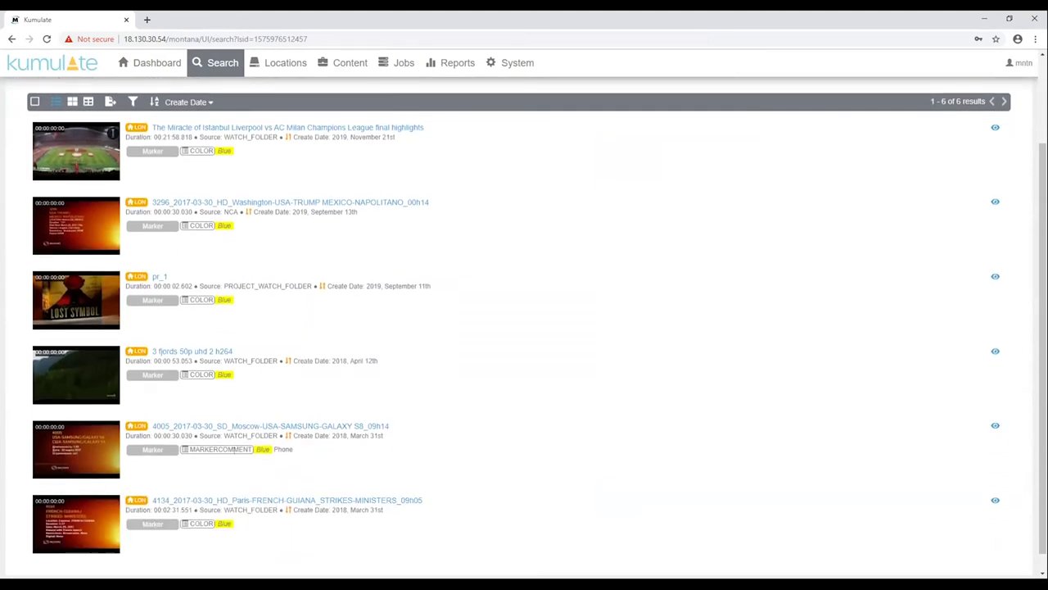
click(270, 450)
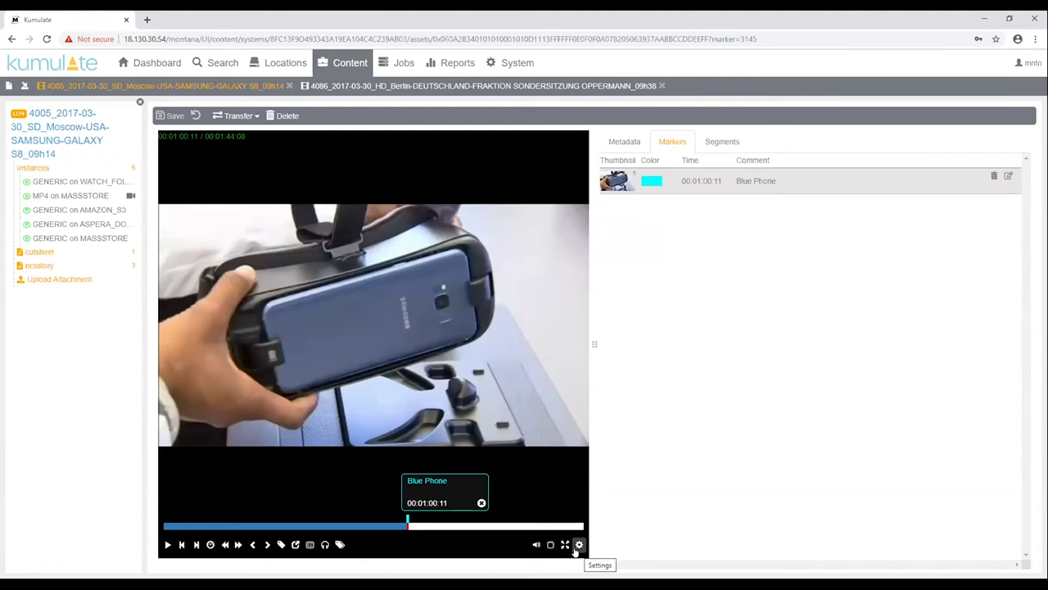
View the player's predefined marker templates in Settings and cancel without changes
click(576, 547)
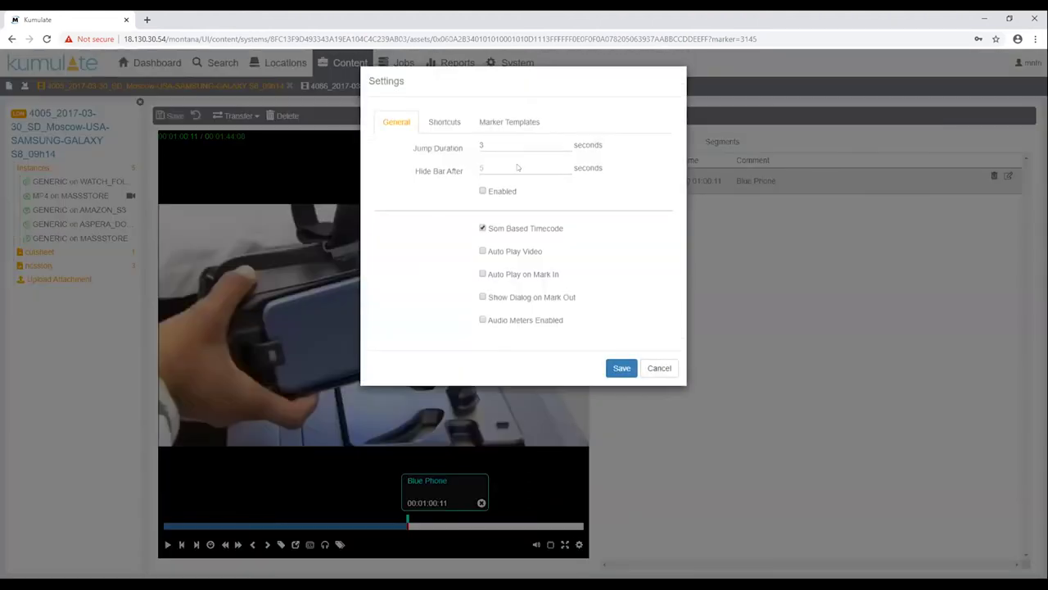
click(504, 122)
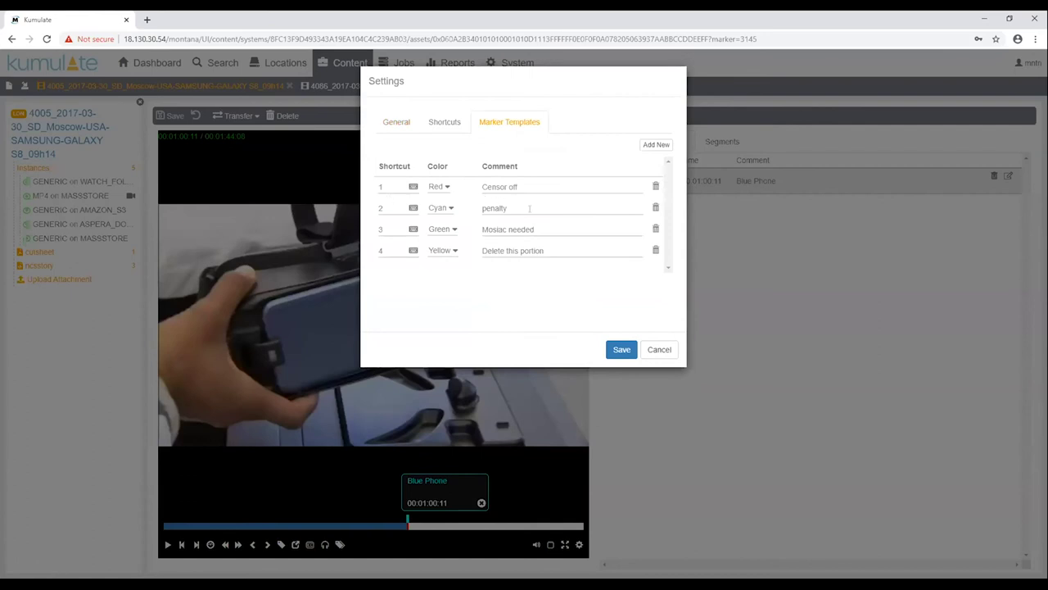
click(451, 228)
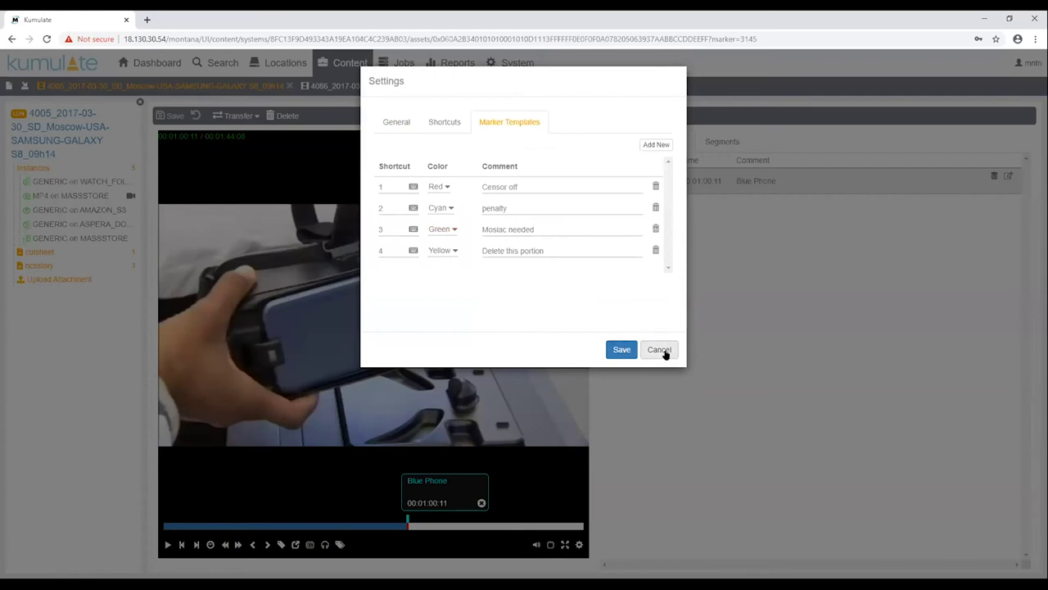
click(660, 349)
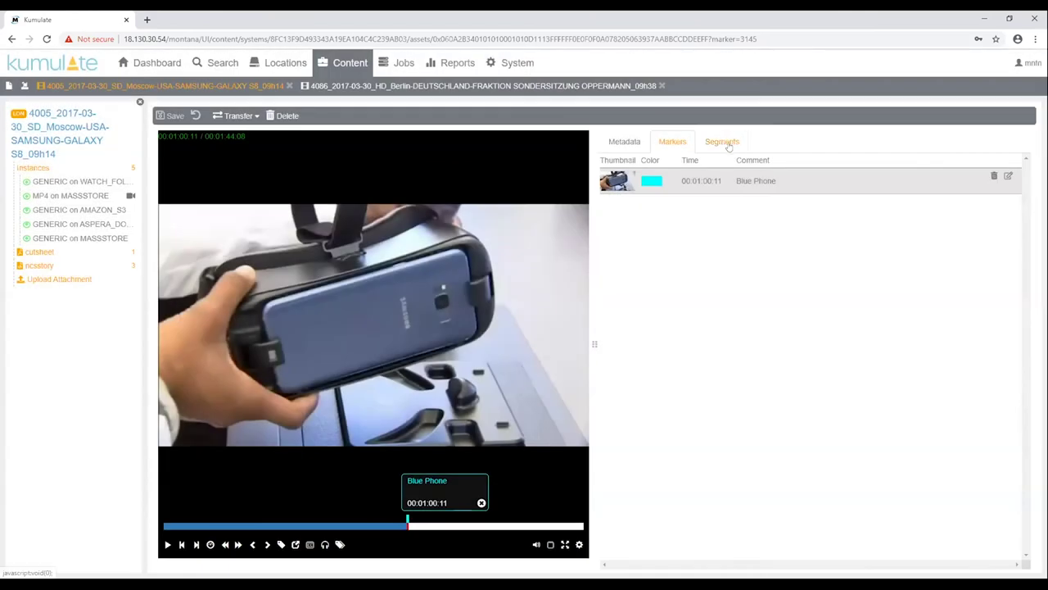
Show the clip's segment list and move playback to the phone shot at 00:00:18:24
click(729, 145)
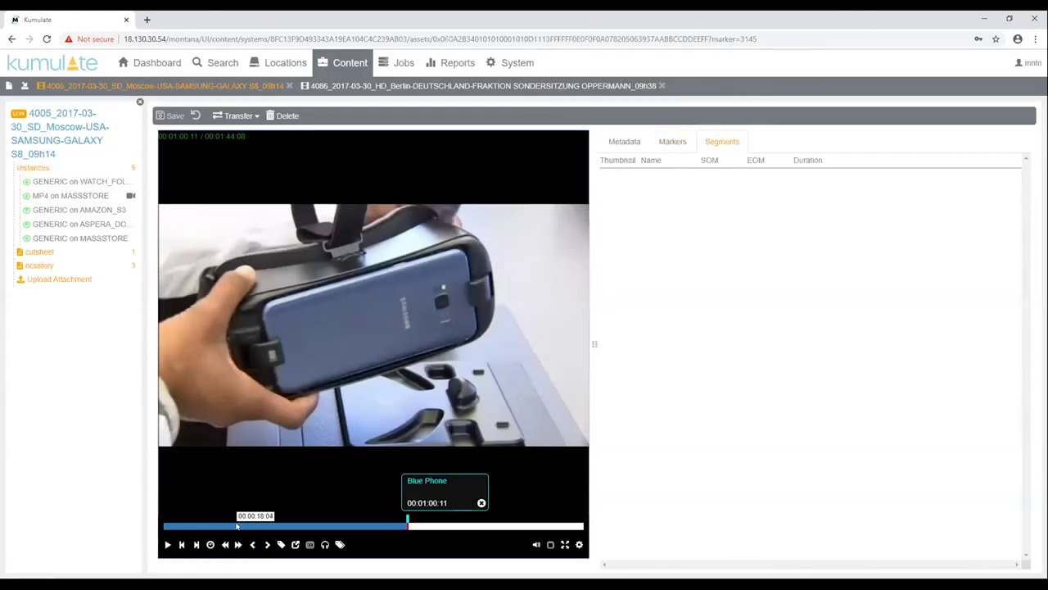
click(237, 527)
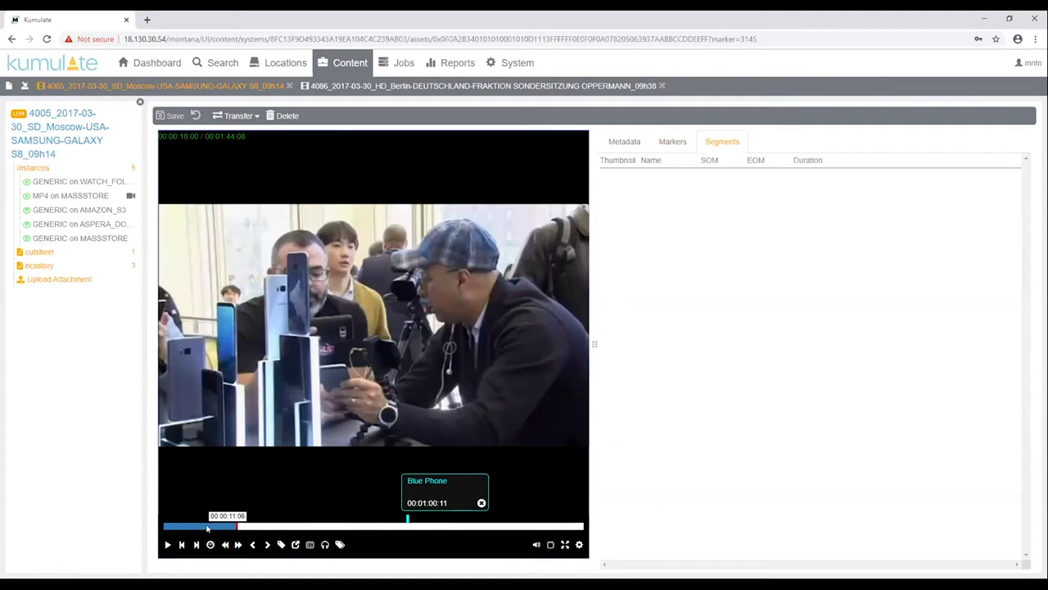
click(211, 527)
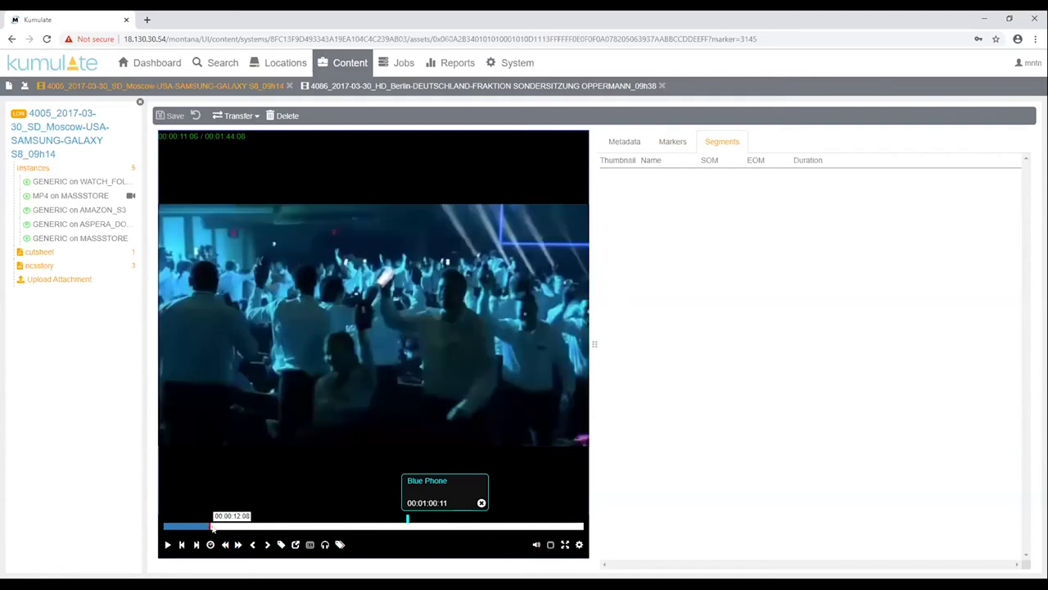
click(213, 528)
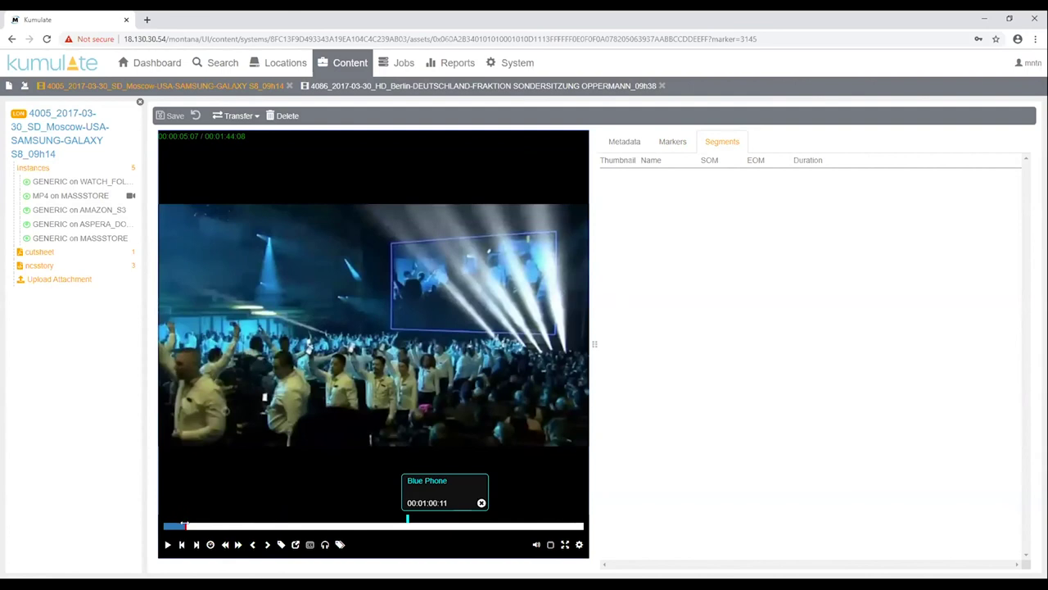
click(215, 526)
drag(214, 526, 237, 530)
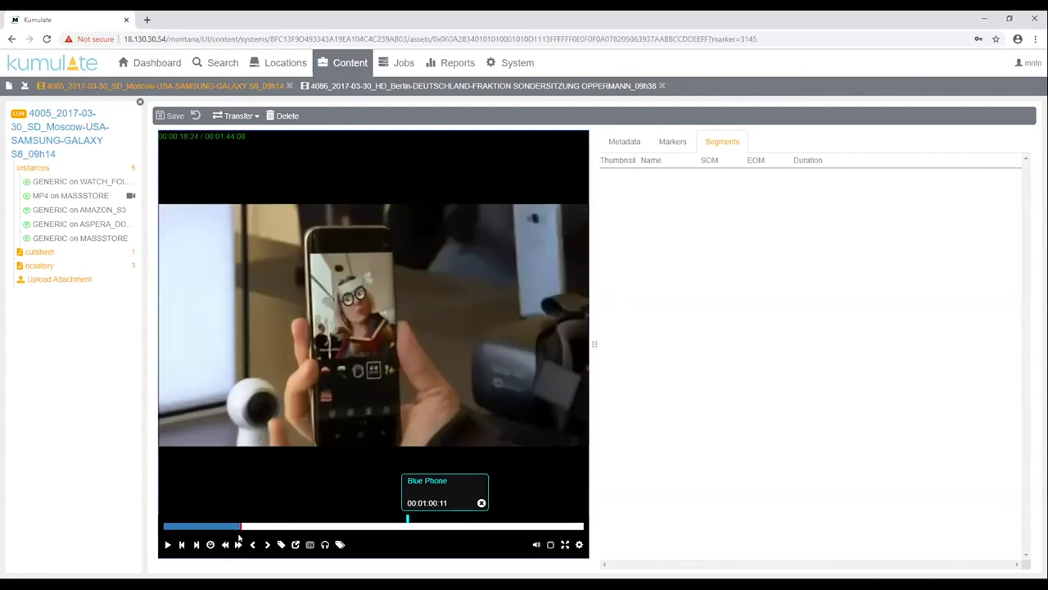
Mark a segment from 00:00:18:24 to 00:00:23:14 and create it named 'Snapchat'
click(294, 546)
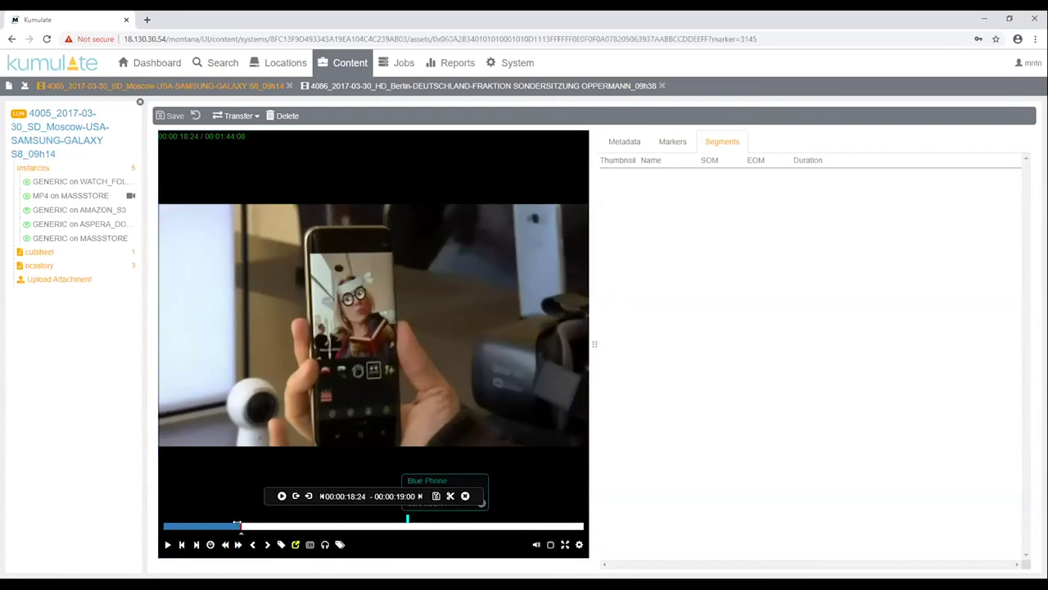
drag(241, 526, 257, 530)
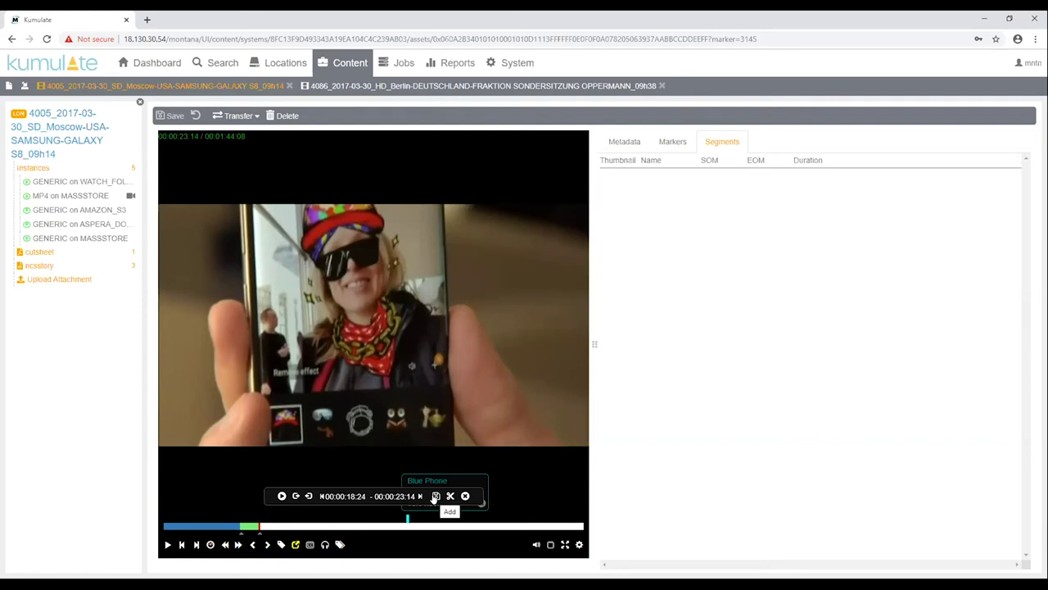
click(435, 497)
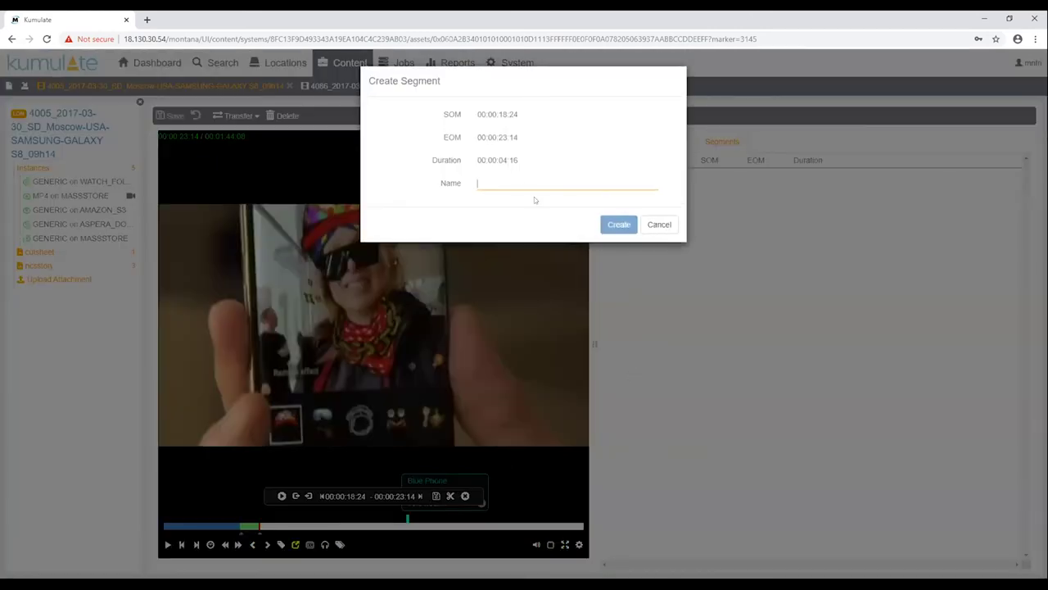
text(Snapchat)
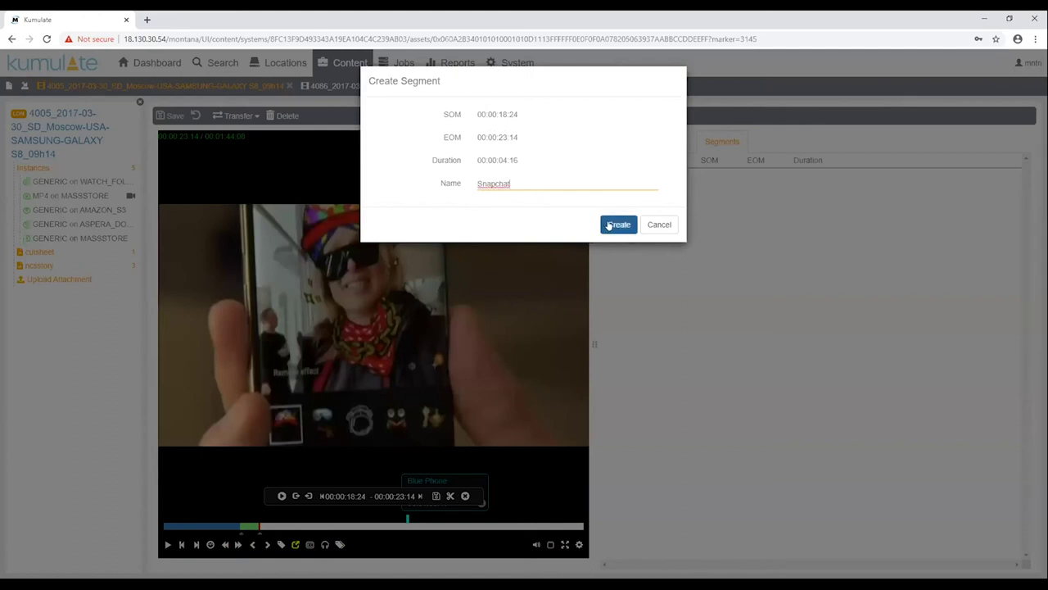
click(616, 226)
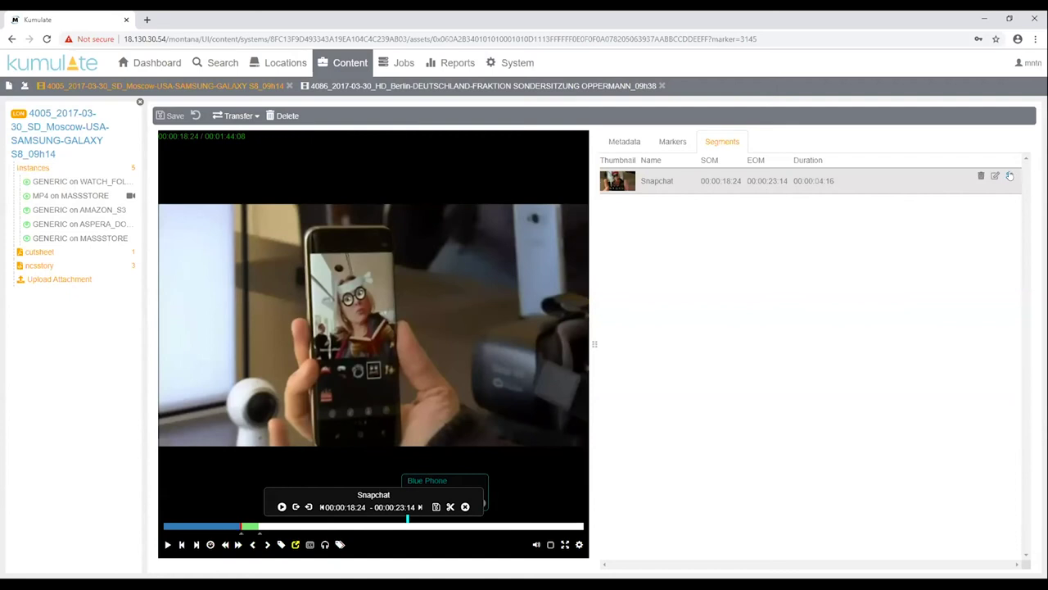
Partially restore the Snapchat segment to MASSSTORE at Normal priority as a new asset
click(1010, 176)
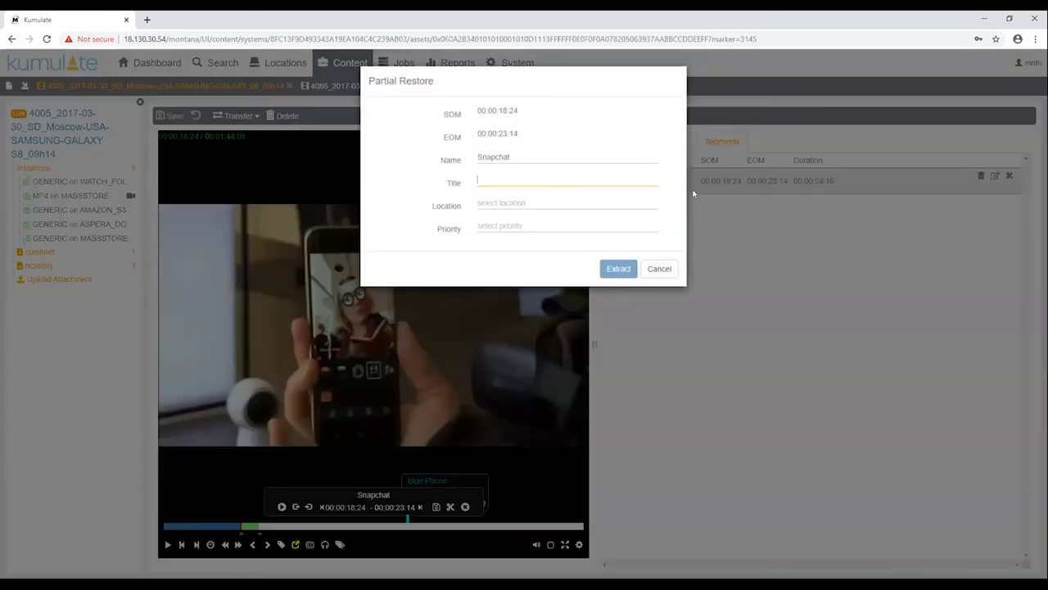
click(483, 202)
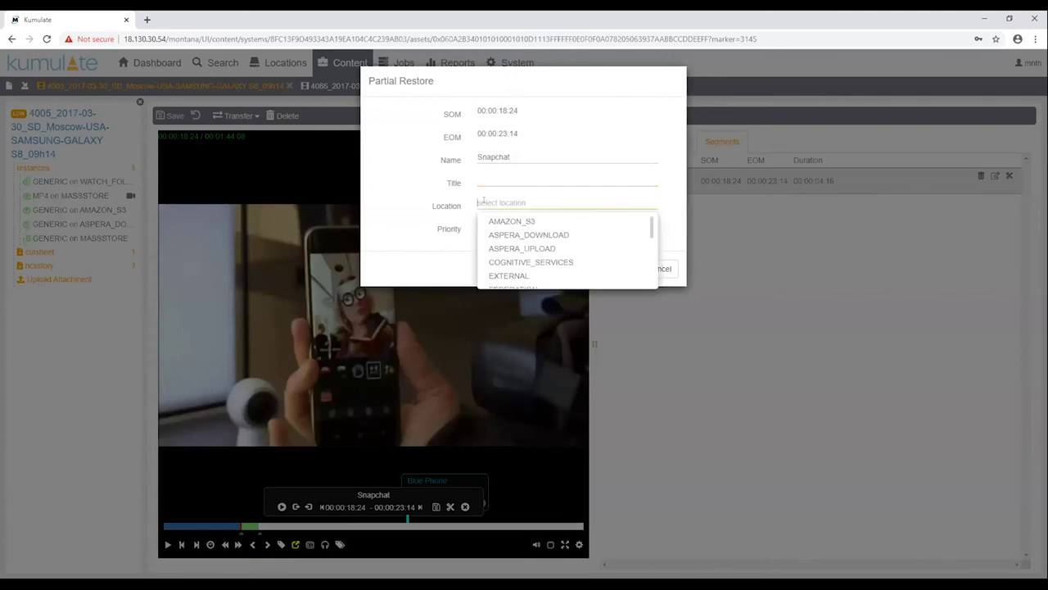
scroll(542, 246, down, 1)
click(516, 247)
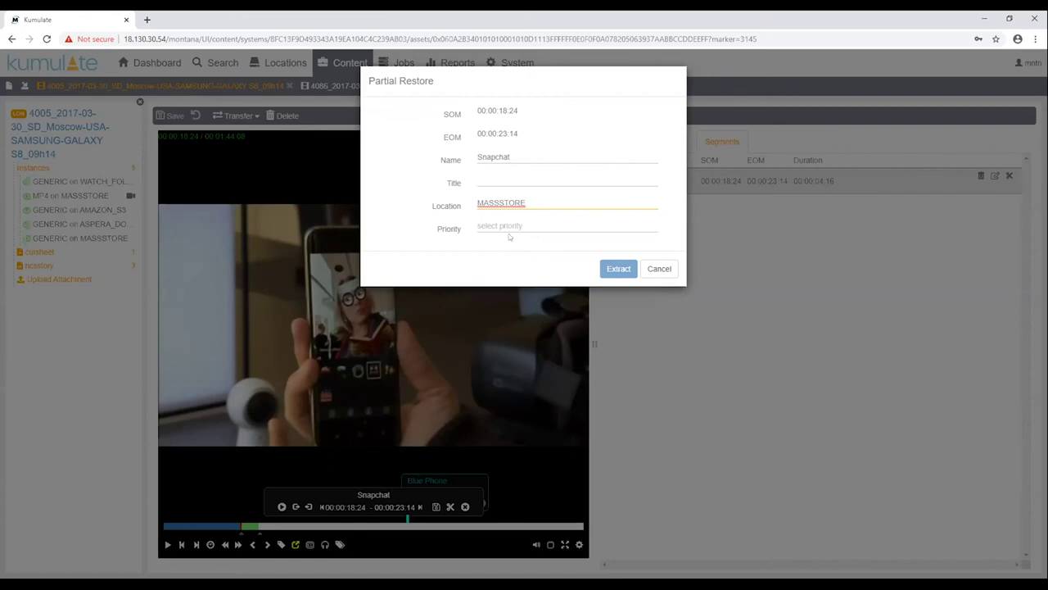
click(505, 226)
click(502, 259)
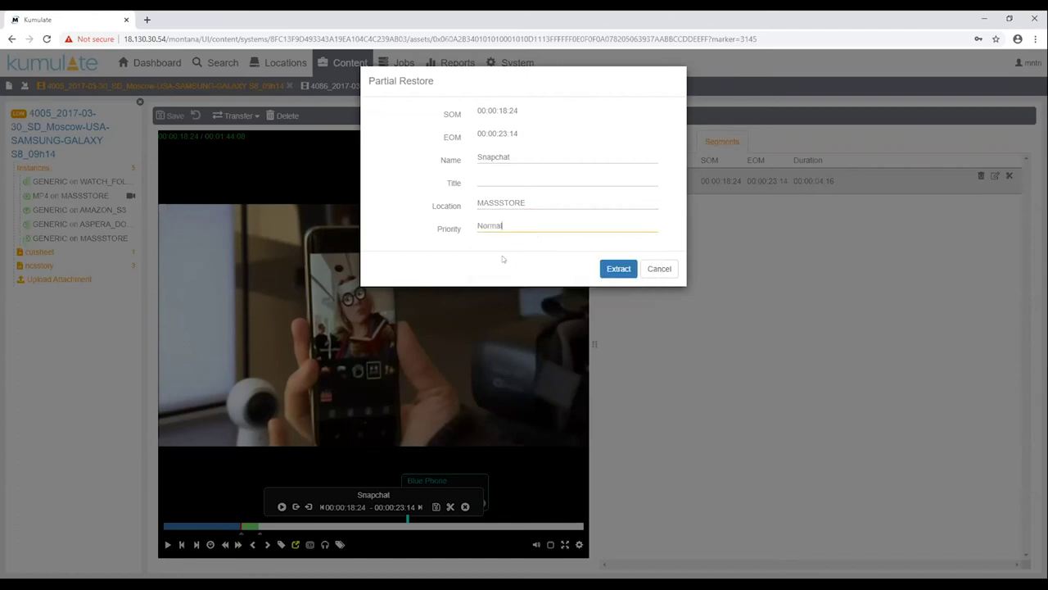
click(617, 269)
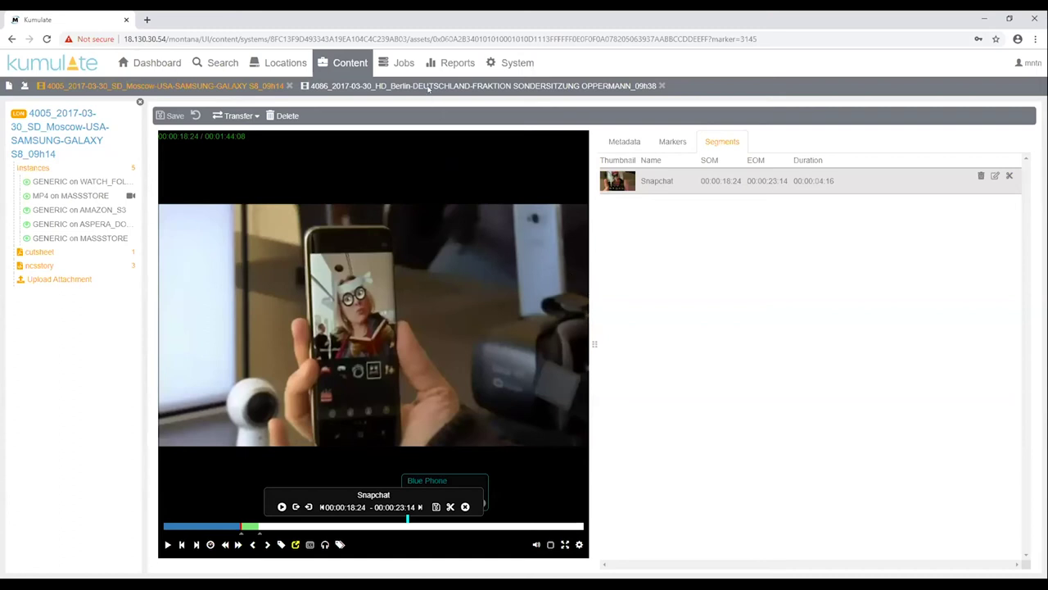
Filter jobs by 'sna' and expand the Snapchat restore, Create_Proxy and Create_Thumbnails jobs
click(404, 66)
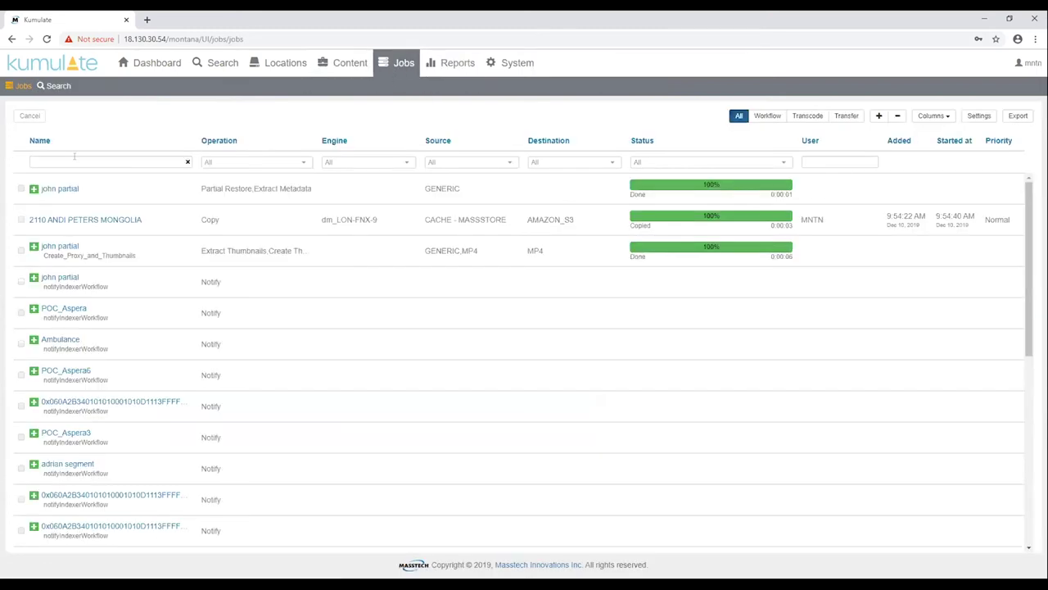
text(snap)
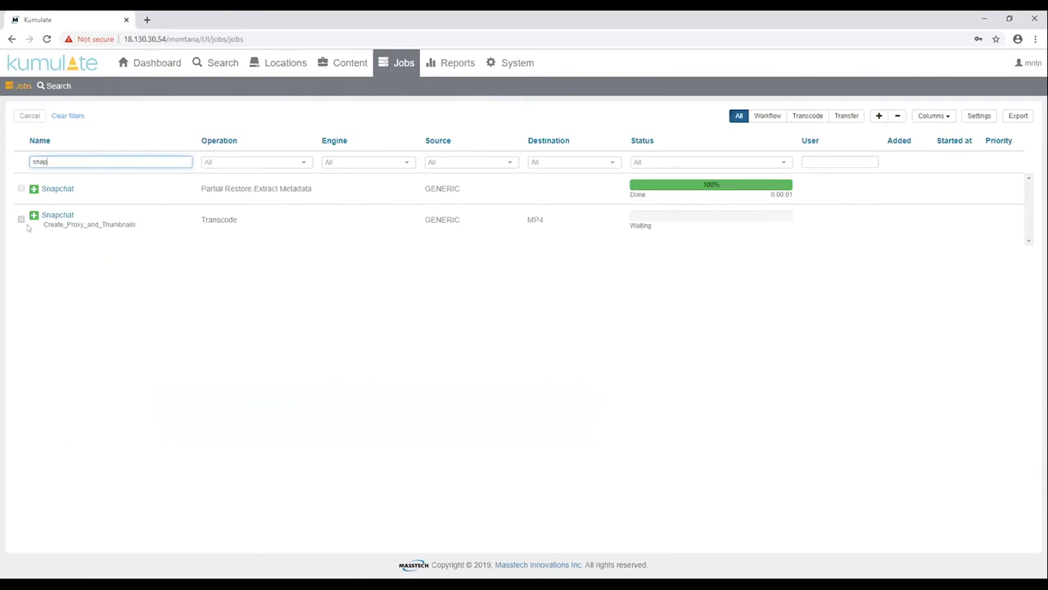
click(33, 189)
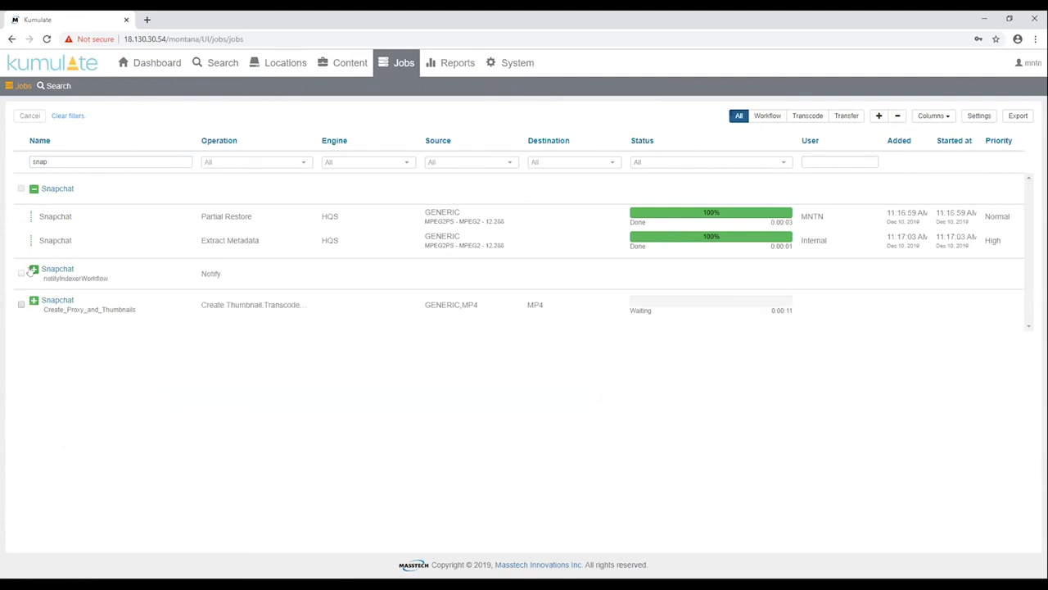
click(32, 303)
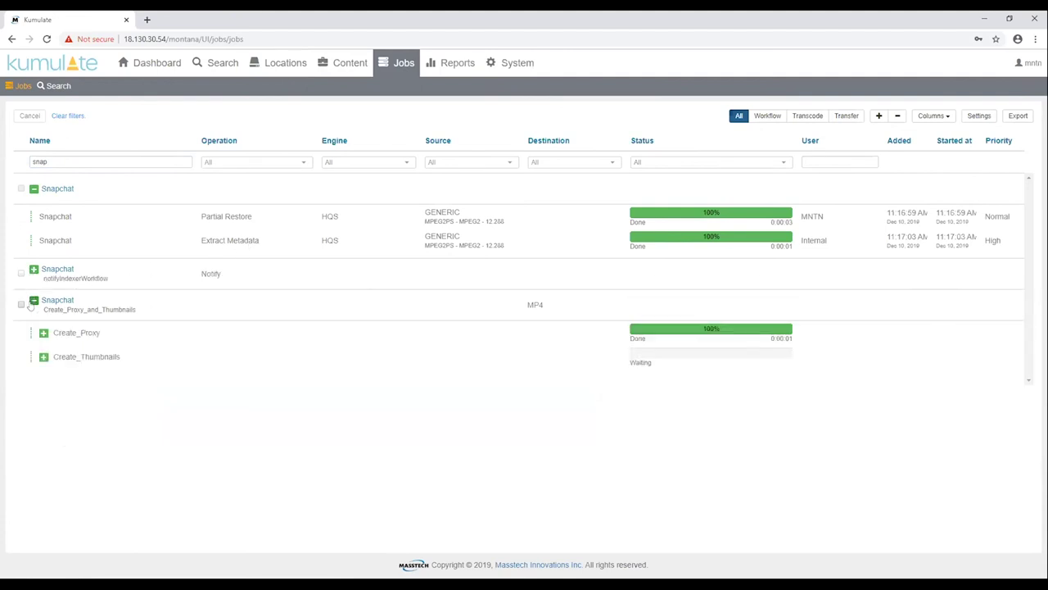
click(43, 333)
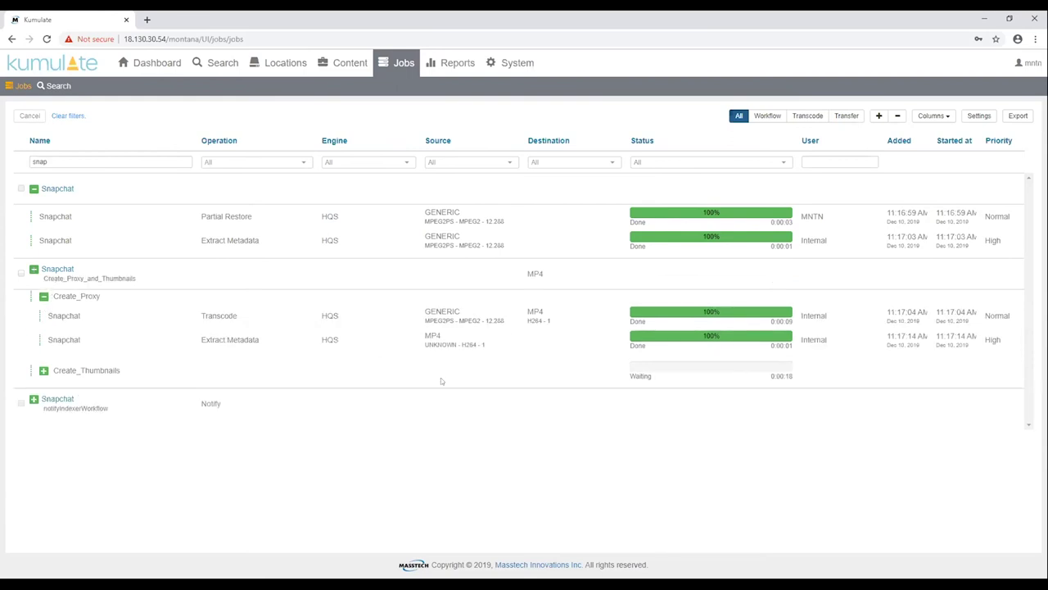
click(43, 370)
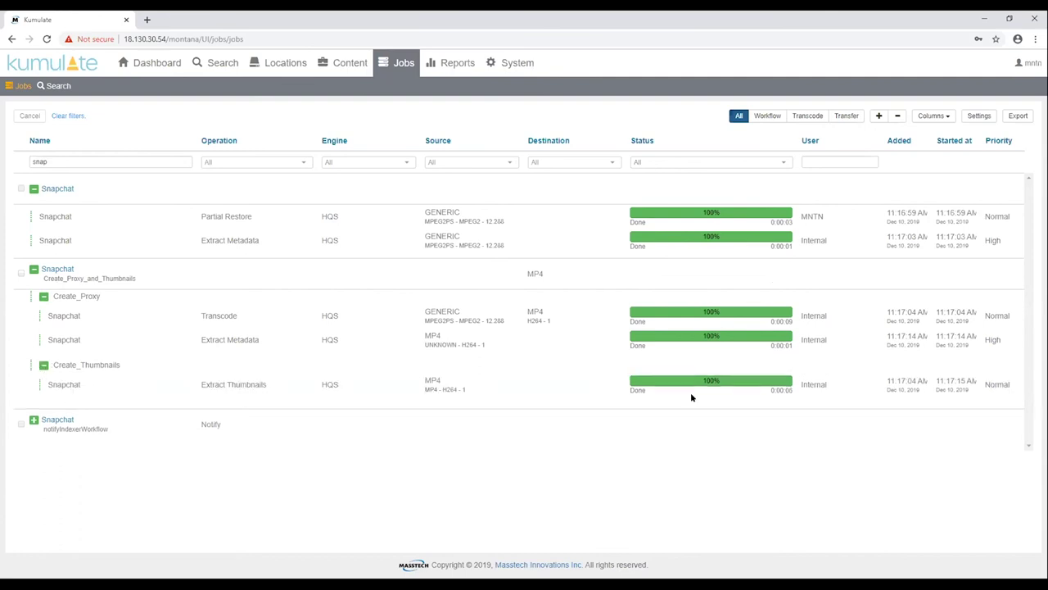
Search 'snap', open and play the new 4-second Snapchat asset, then go back to Search
click(211, 65)
text(snap)
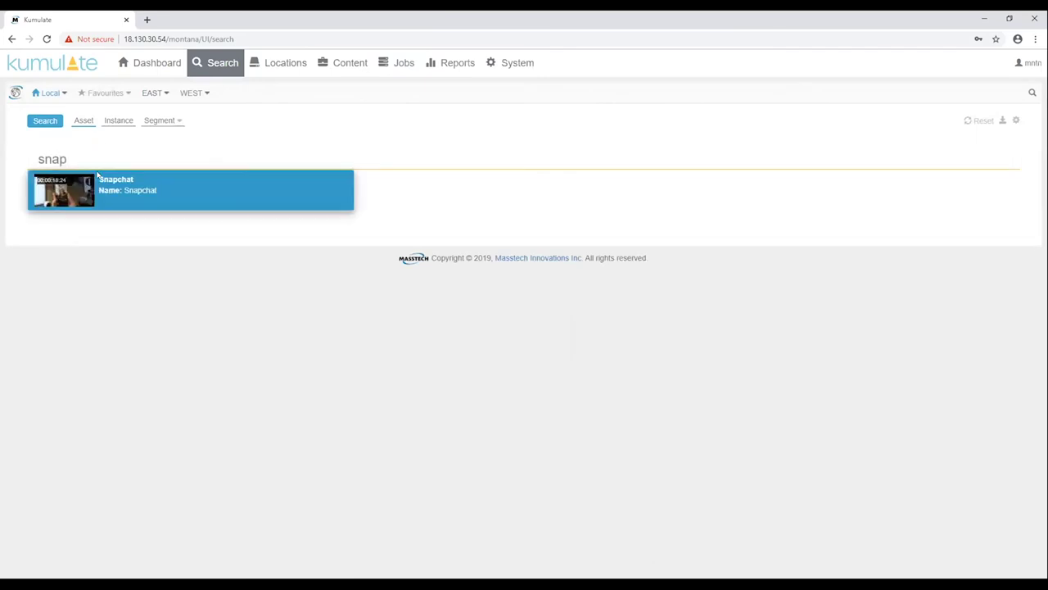
click(103, 180)
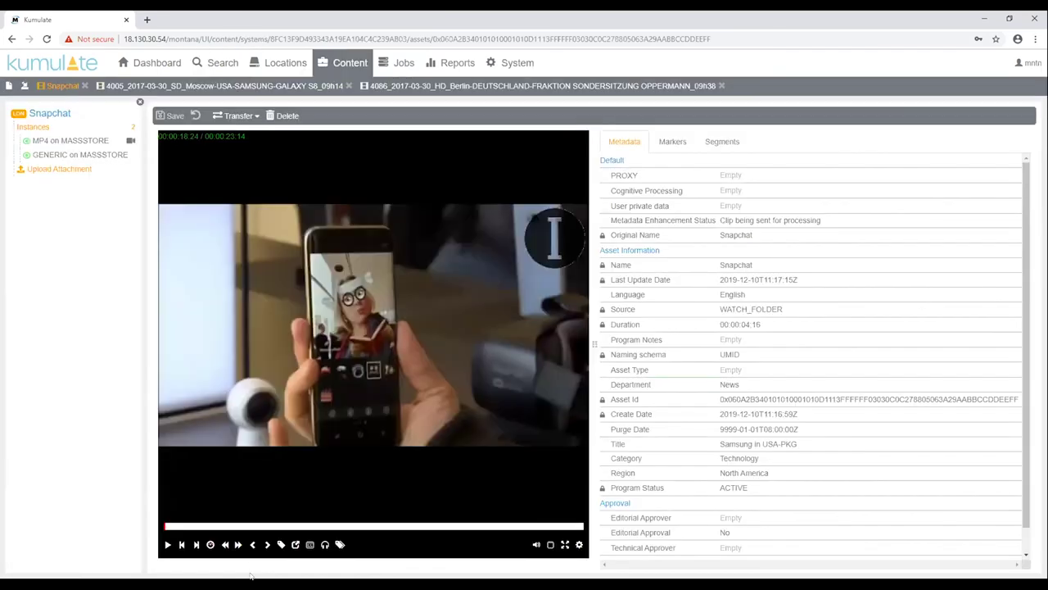
click(168, 545)
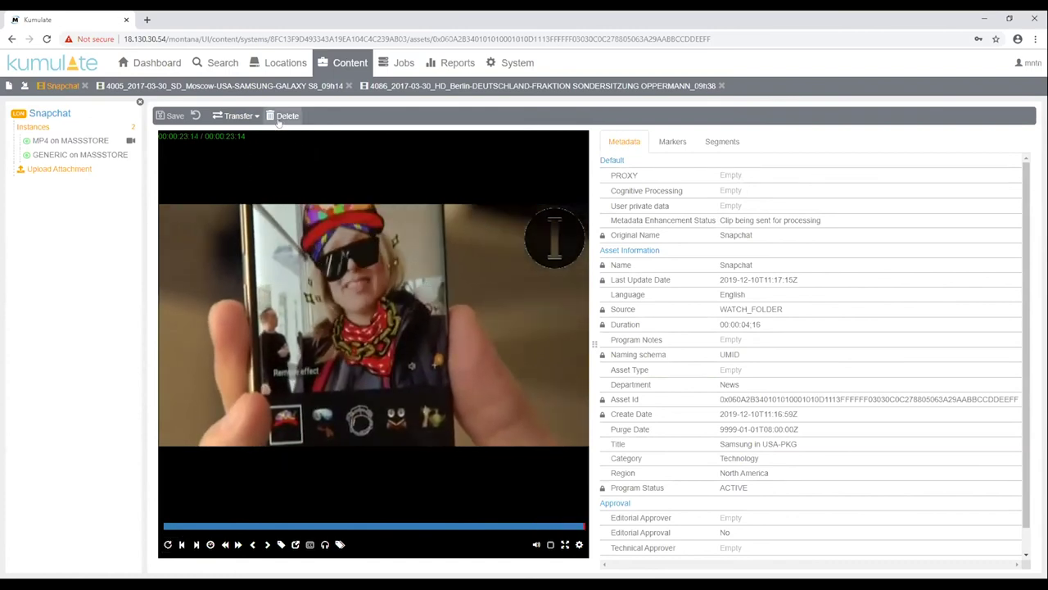
click(241, 71)
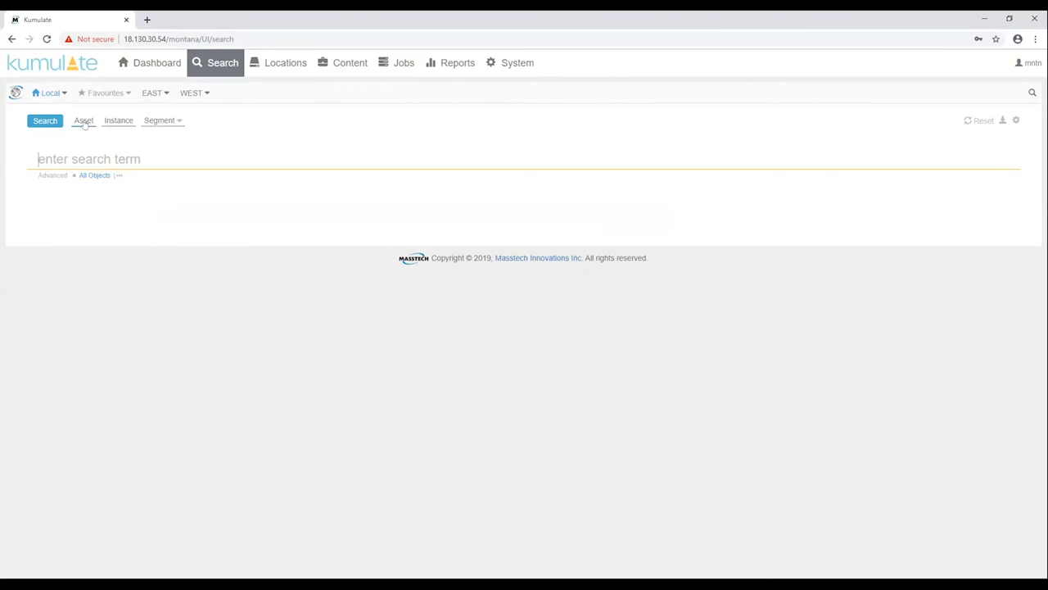
List all assets as a thumbnail grid and open This Morning at Downton
click(45, 121)
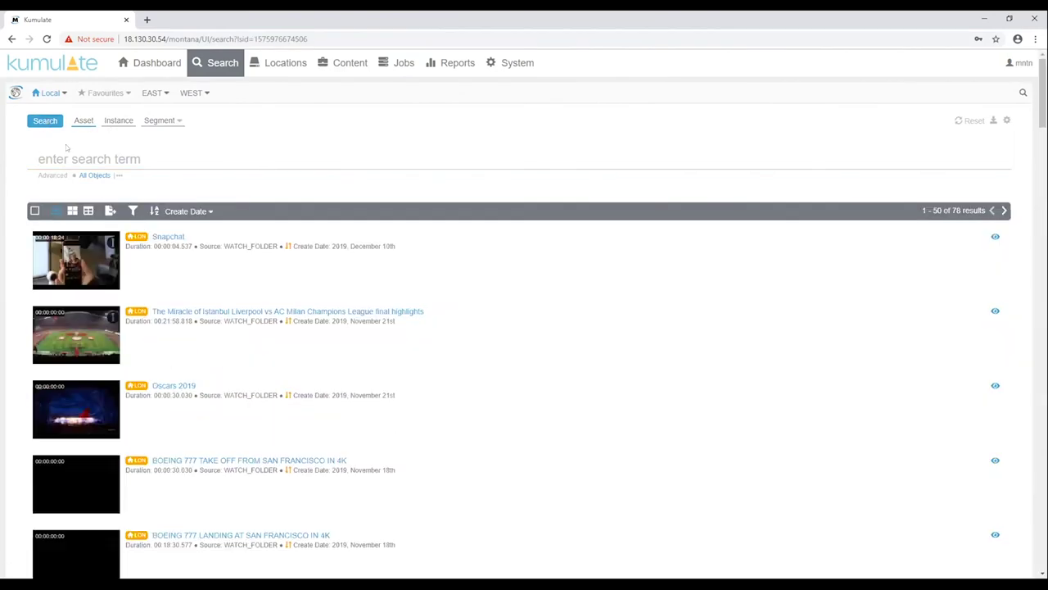
click(72, 210)
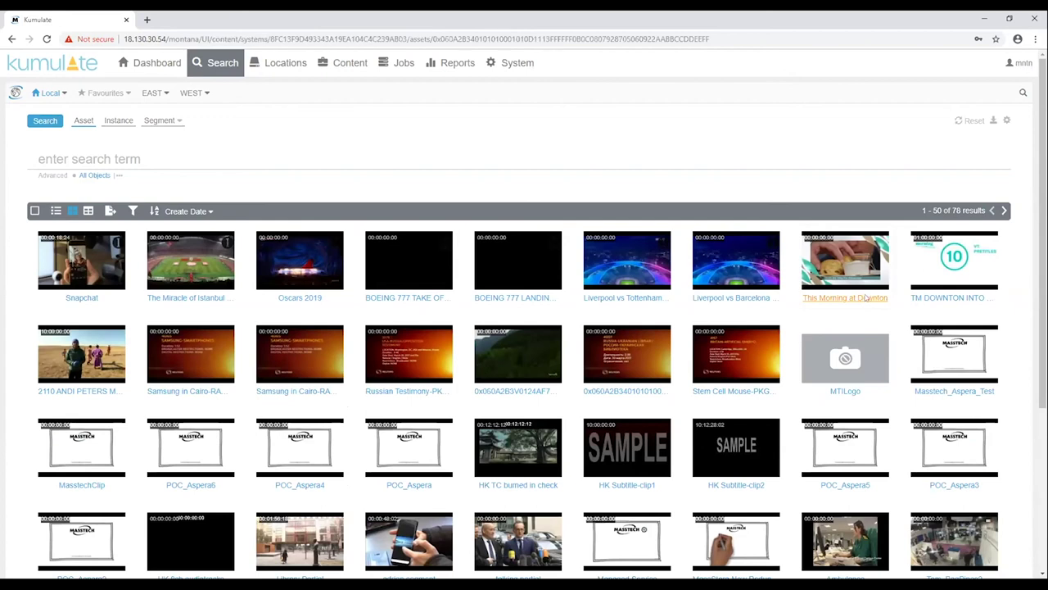
click(864, 298)
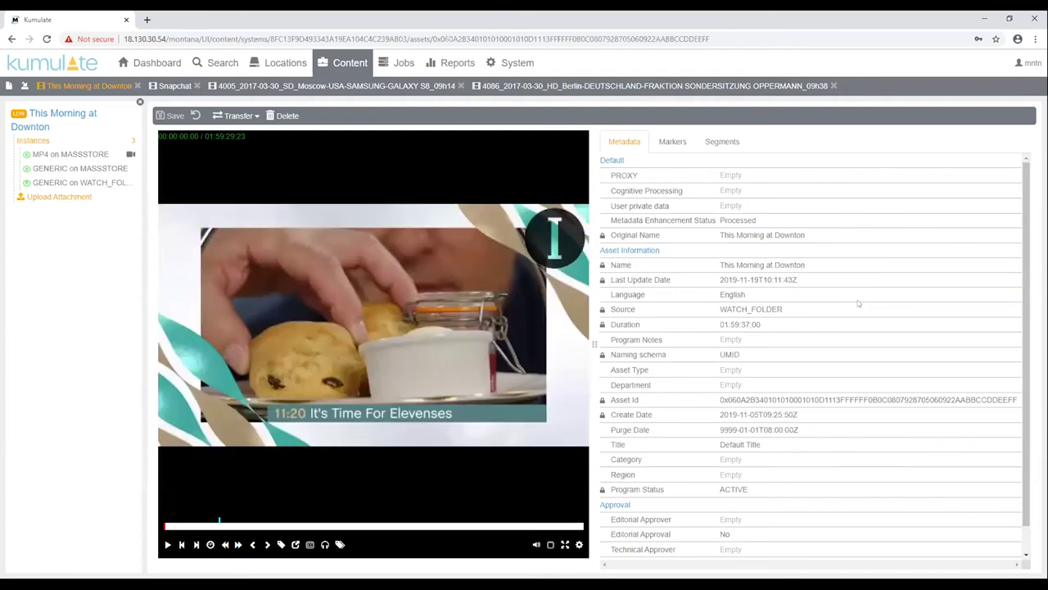
Play its recognised-face segment at 00:21:54:21, then return to the Search page
click(722, 141)
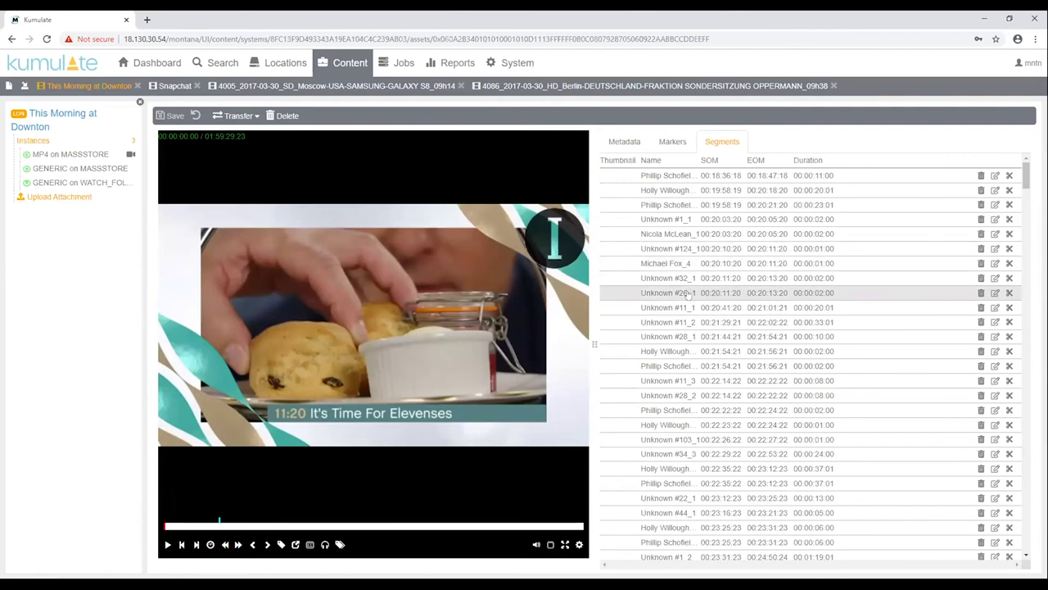
click(662, 354)
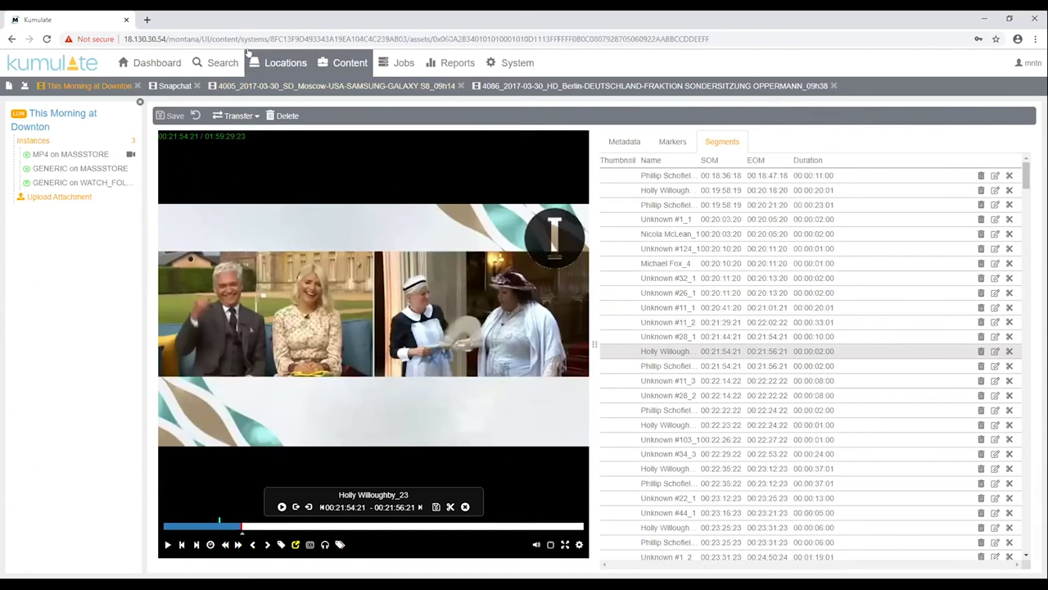
click(226, 63)
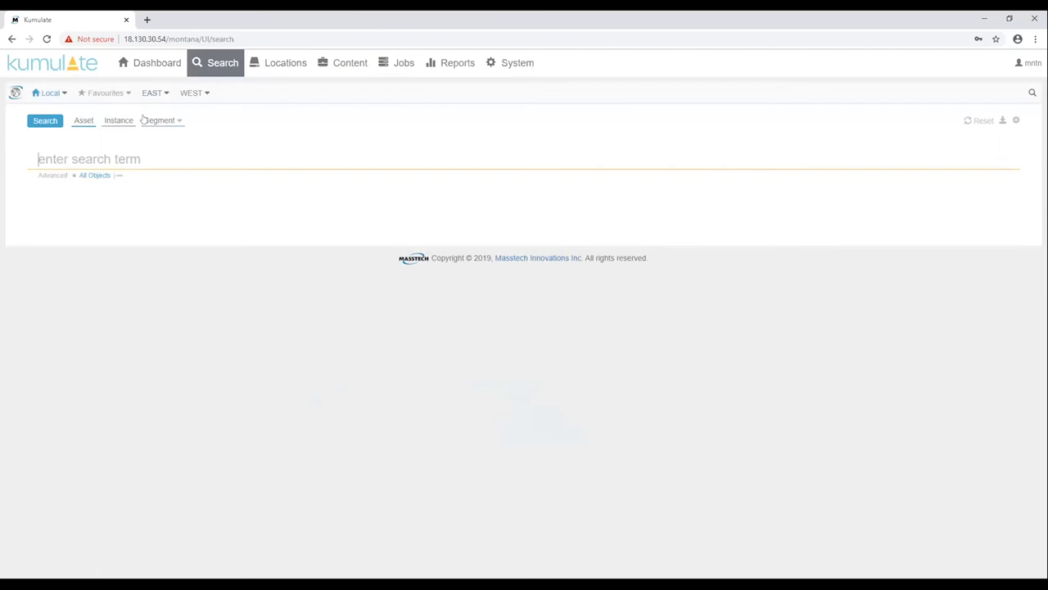
Search a recognised person's name, open the Oscars 2019 match, and play segments at 00:00:30:04 and 00:00:38:22
text(rami)
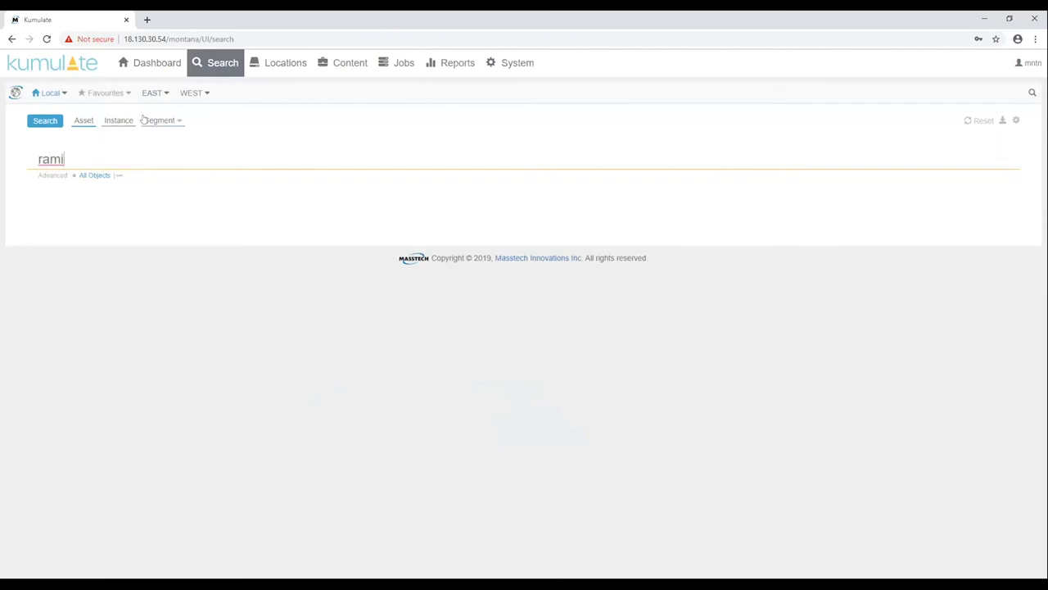
key(Return)
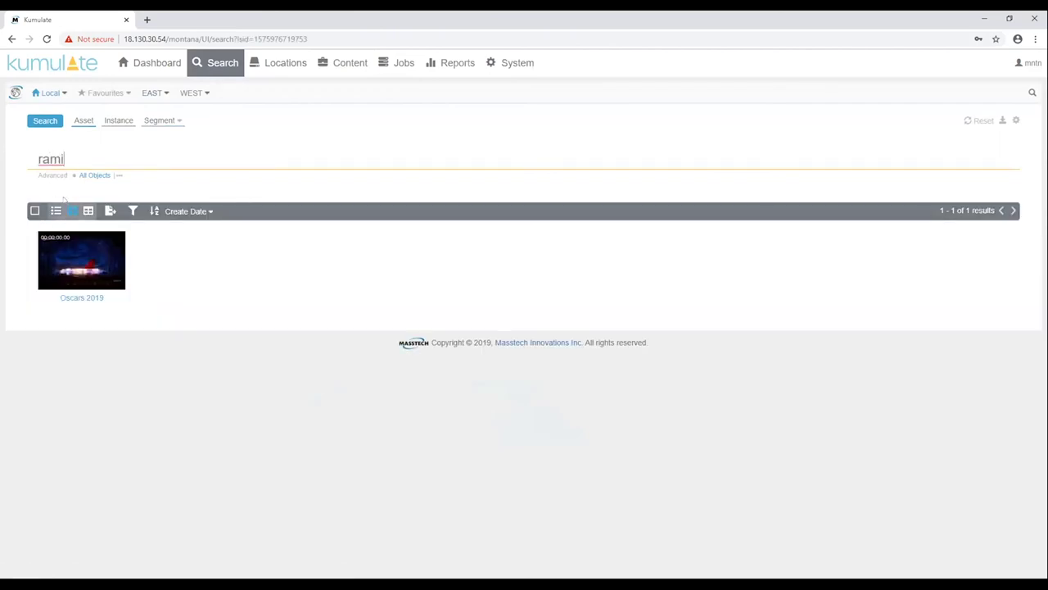
click(54, 211)
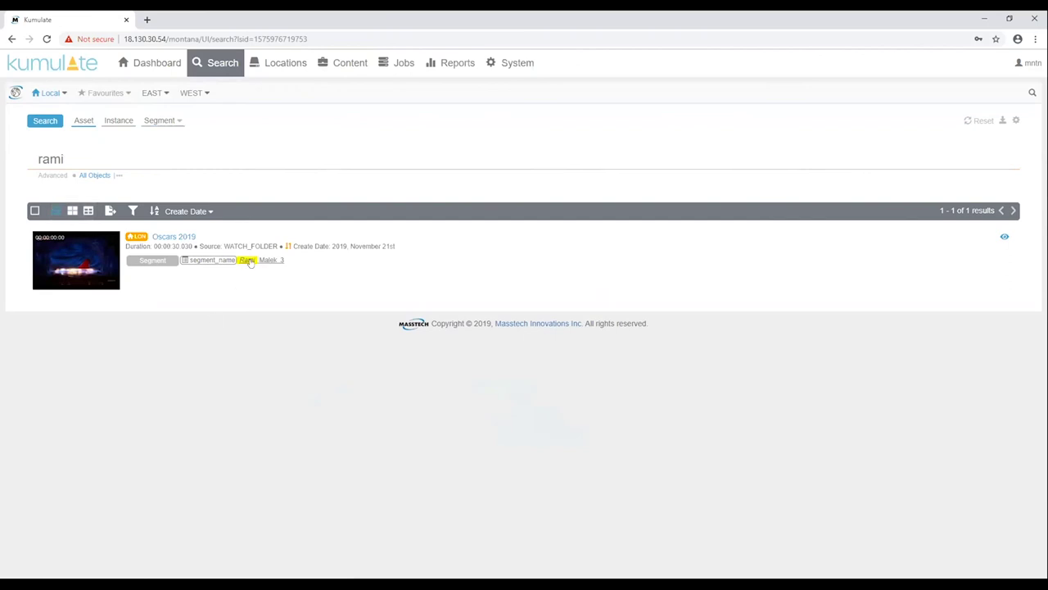
click(250, 260)
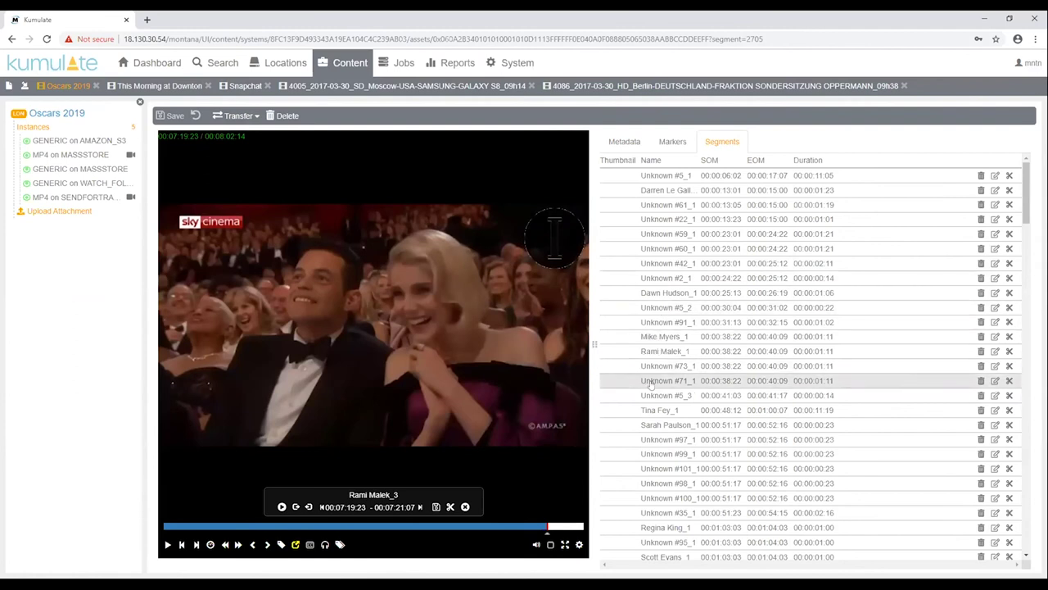
click(660, 305)
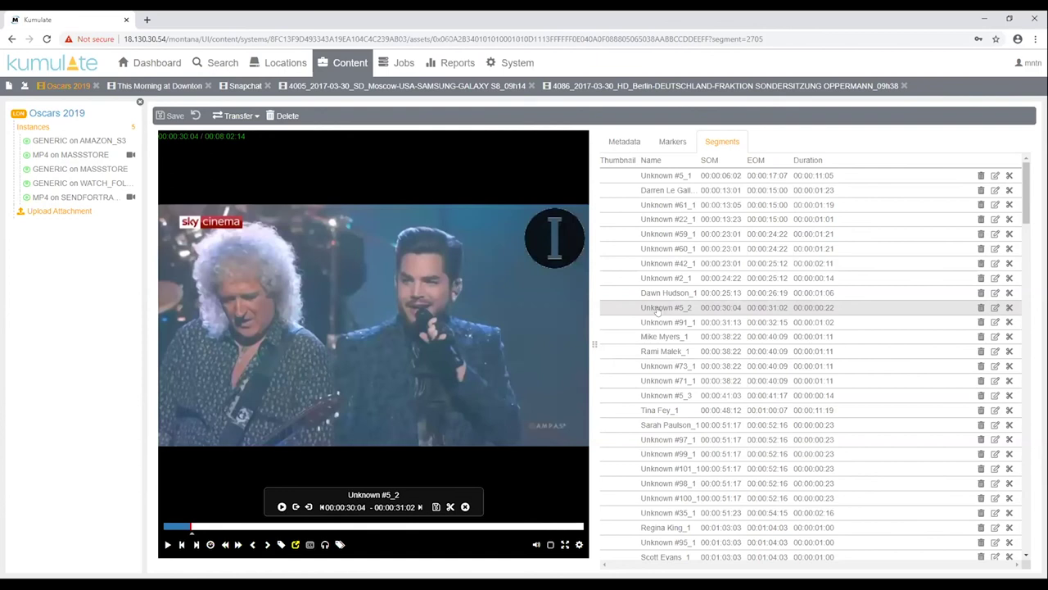
click(660, 336)
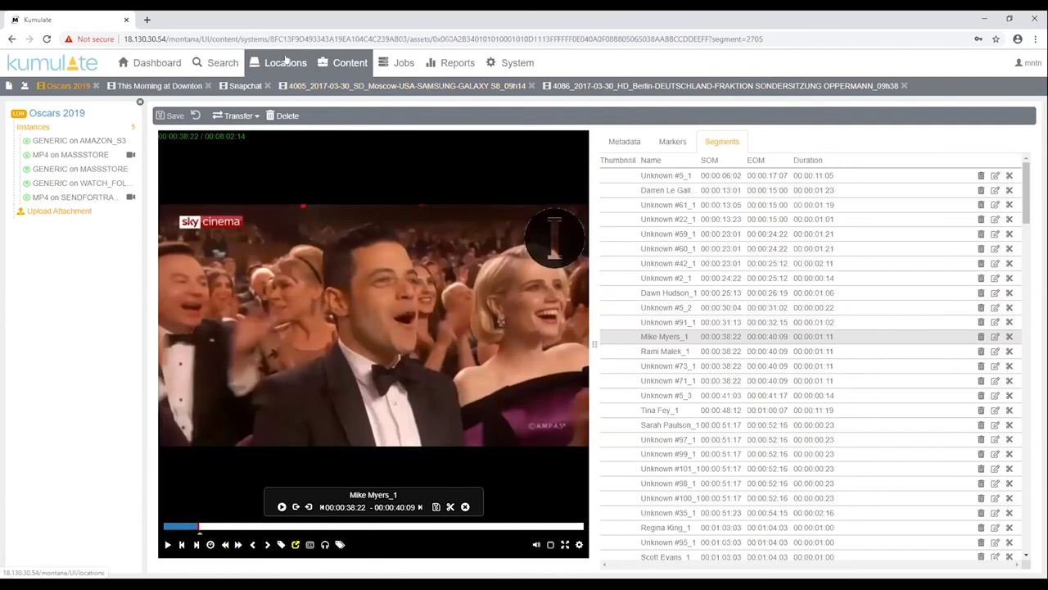
List the six assets on the AMAZON_S3 storage location, including Oscars 2019 and Liverpool vs Barcelona
click(286, 60)
click(199, 99)
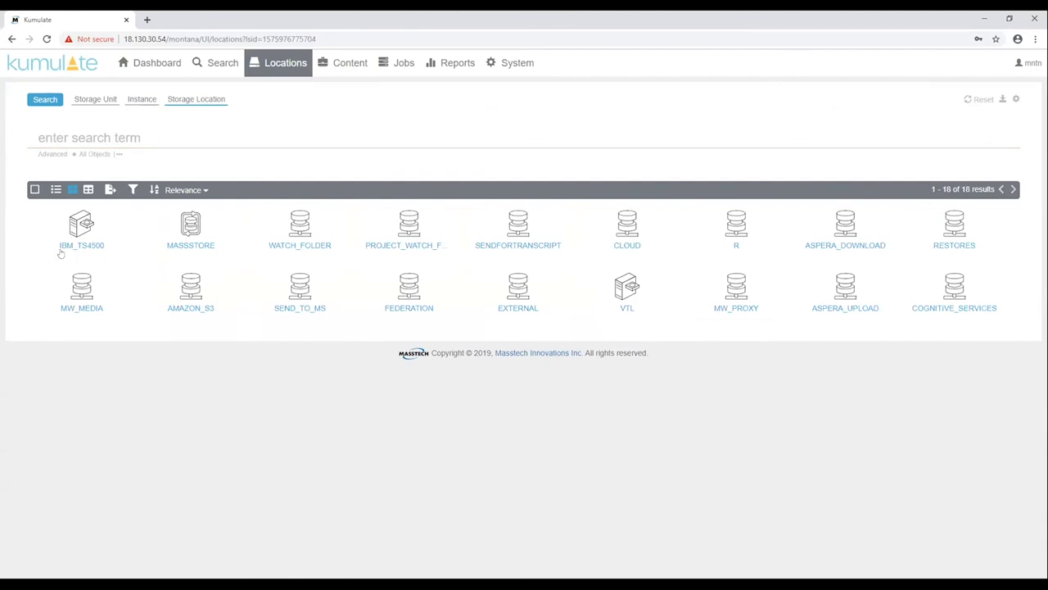
click(188, 309)
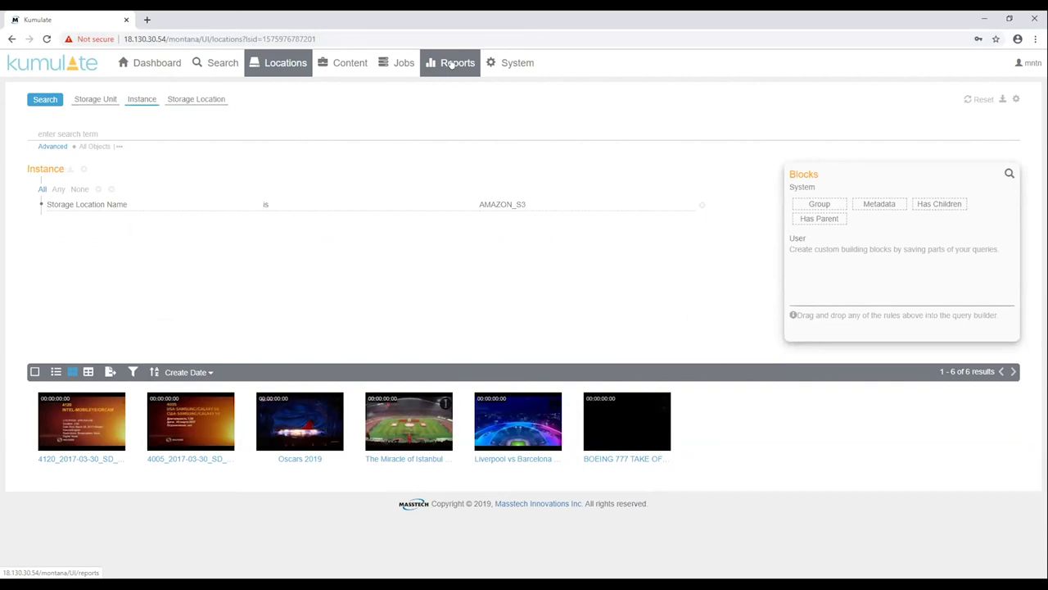
Review the [Kumulate] Jobs dashboard's transfer, transcode and workflow charts, then return to the Reports list
click(451, 65)
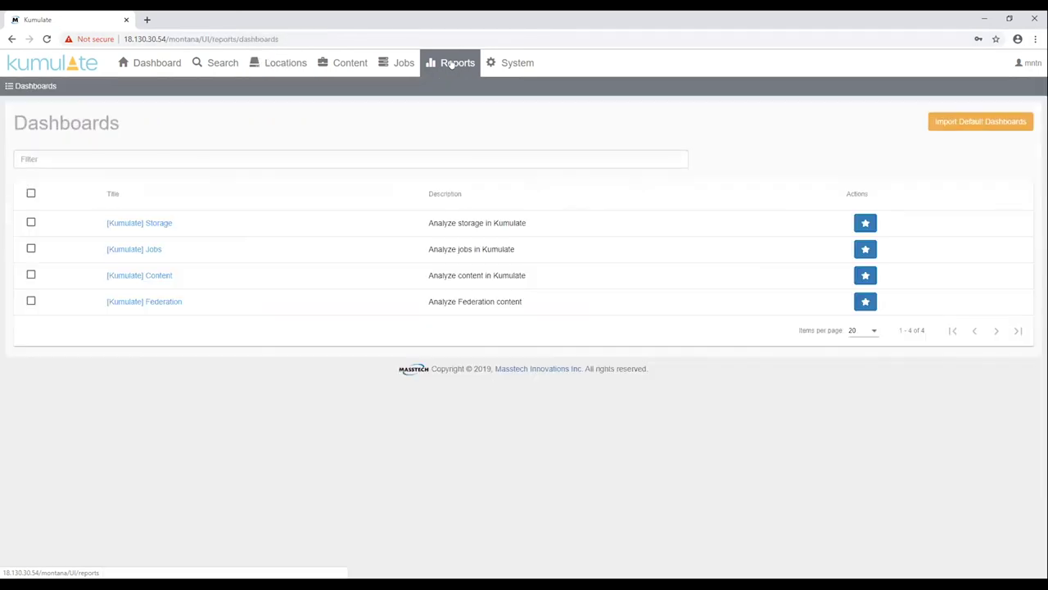
click(145, 250)
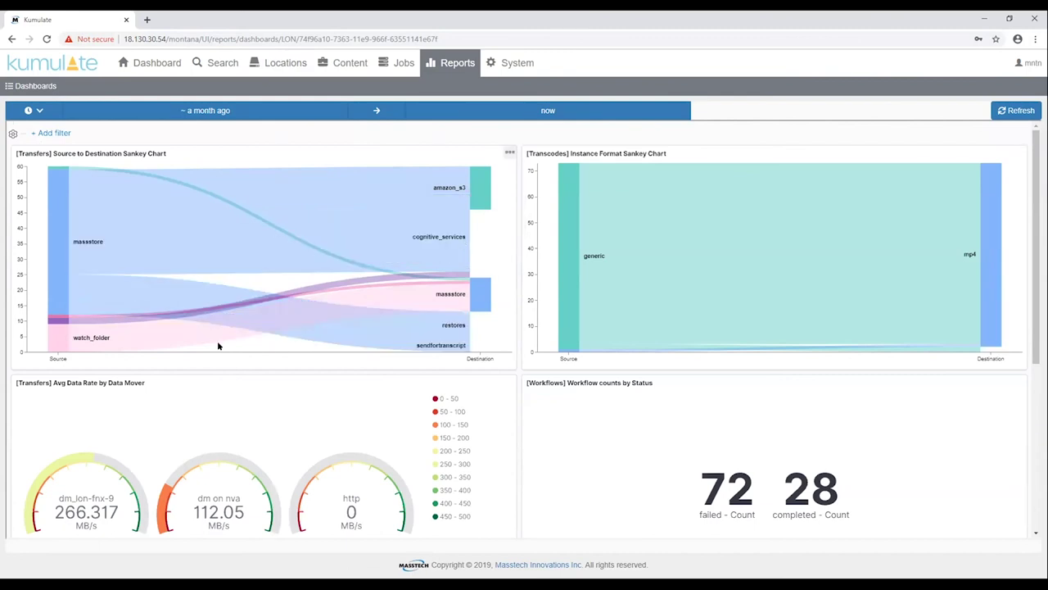
mouse_move(344, 179)
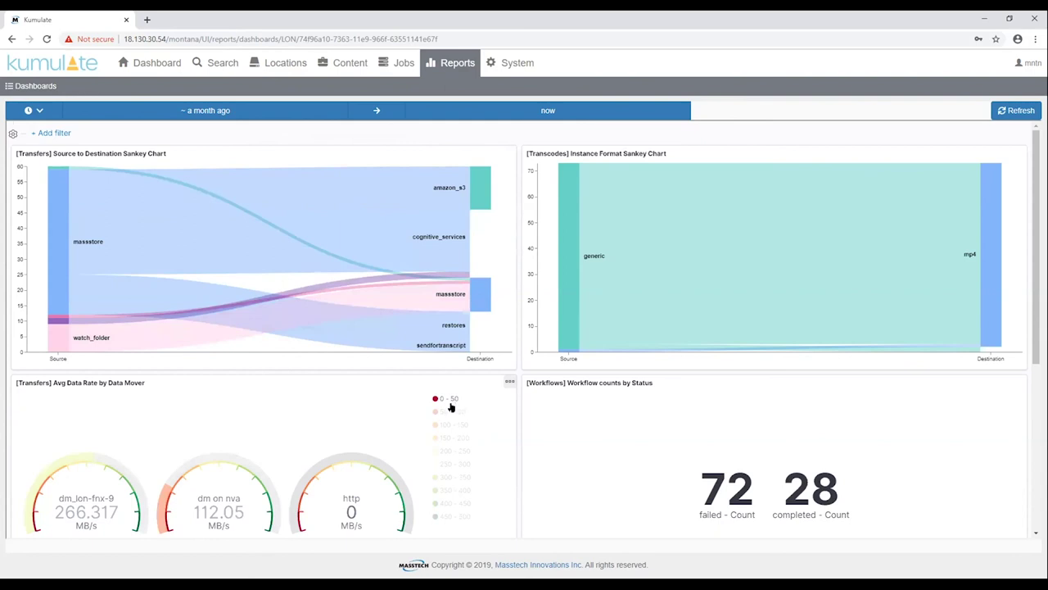
scroll(449, 407, down, 1)
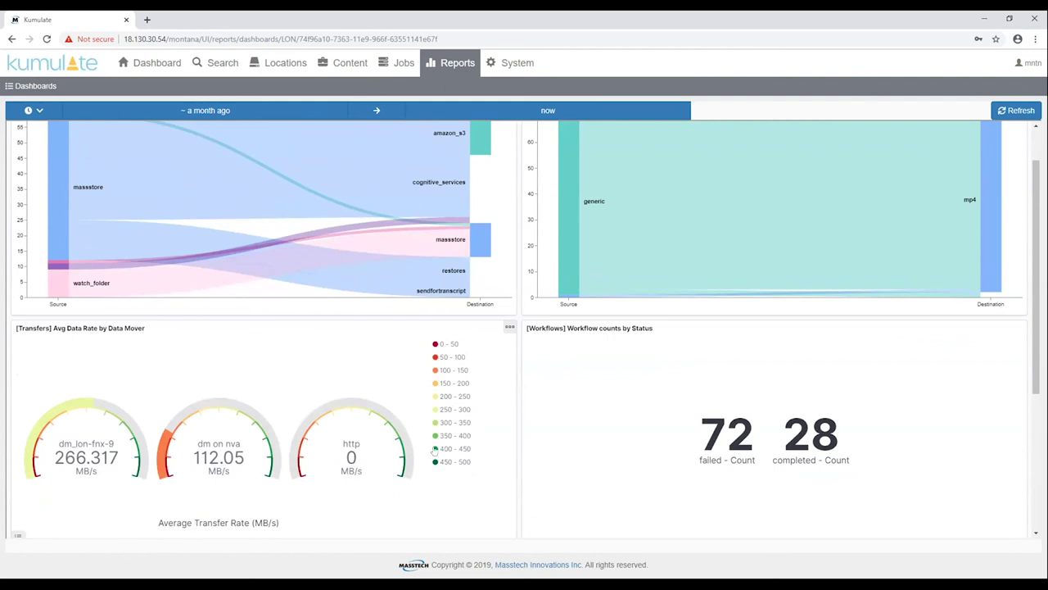
scroll(402, 262, up, 1)
click(466, 58)
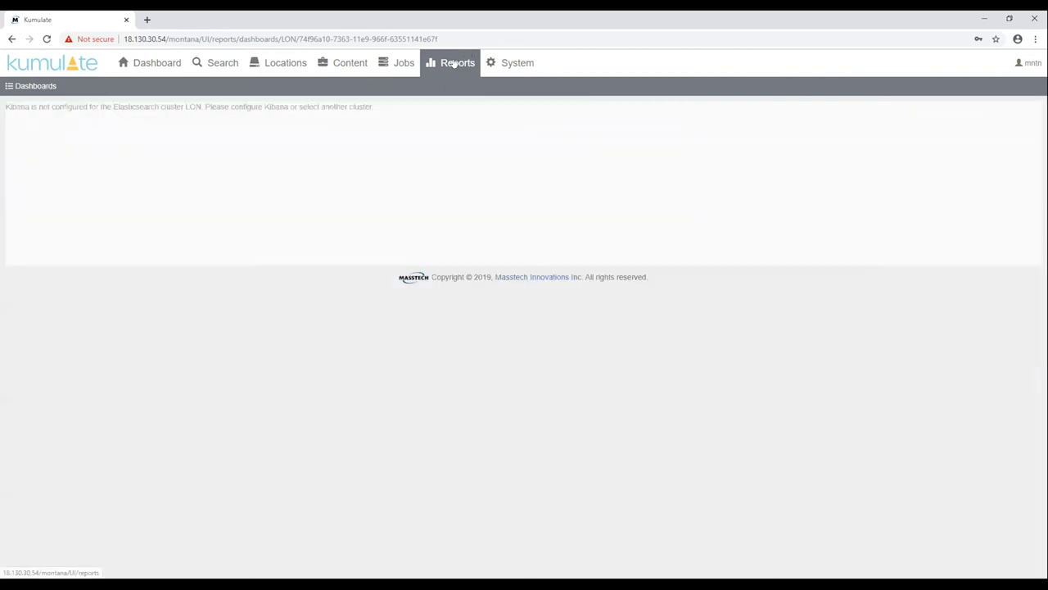
Open the [Kumulate] Content dashboard from the Dashboards list
click(161, 277)
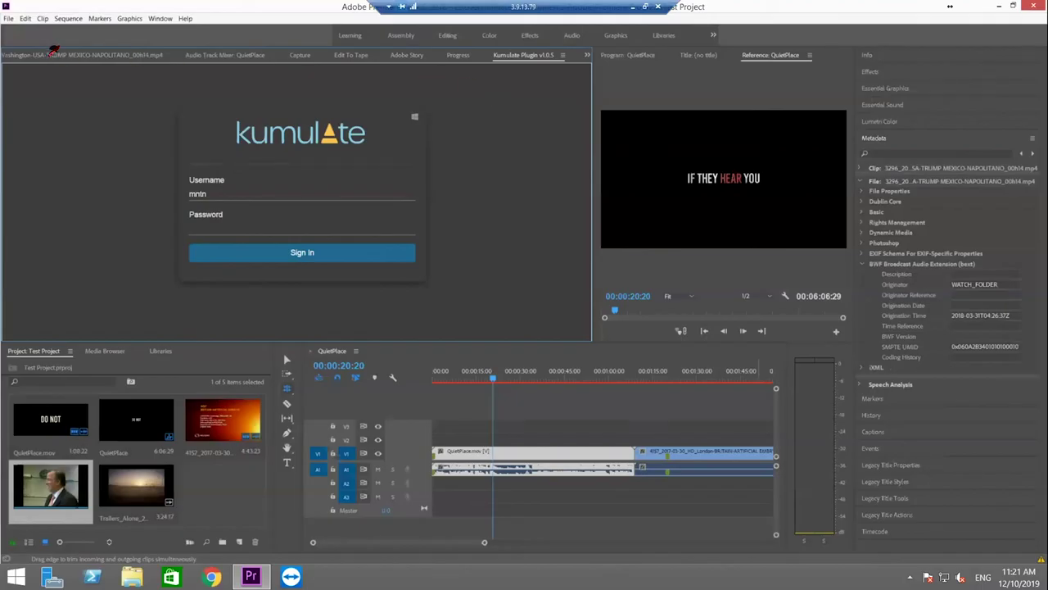
Bring up the Kumulate Plugin panel in Premiere Pro and sign in with the account password
click(53, 54)
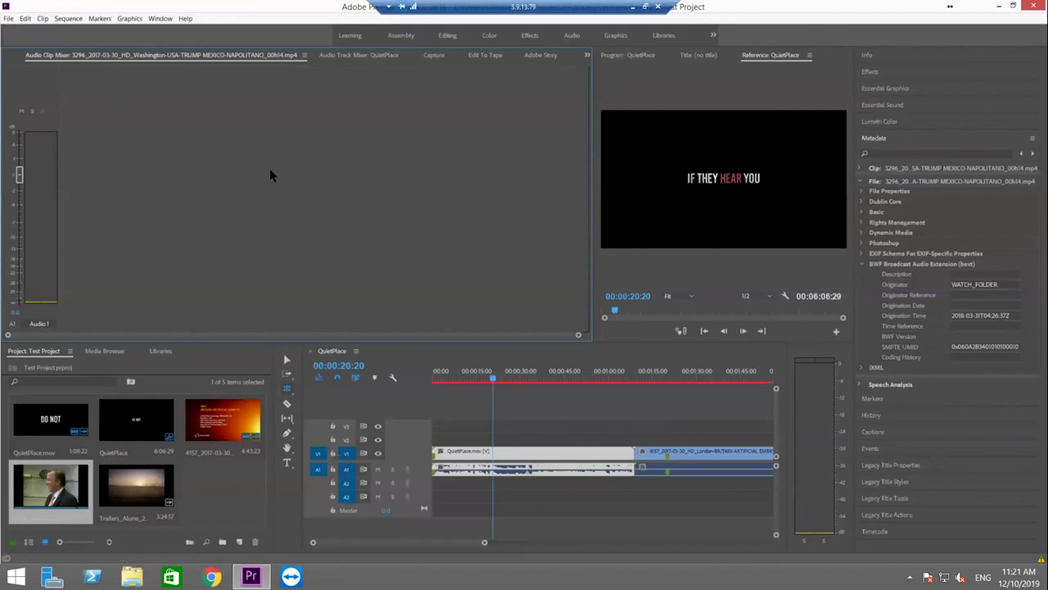
click(587, 54)
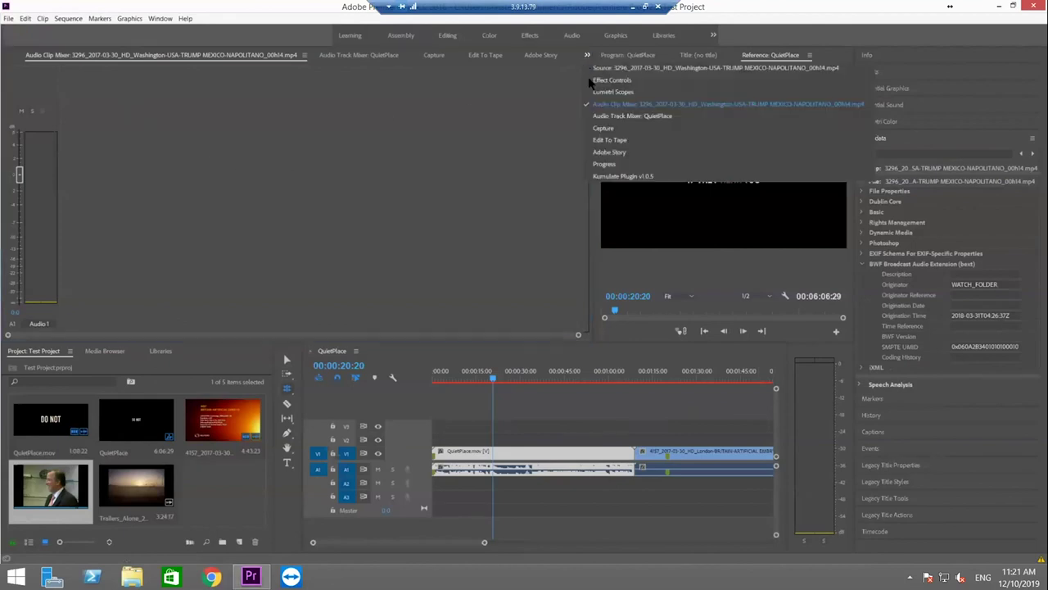
click(620, 175)
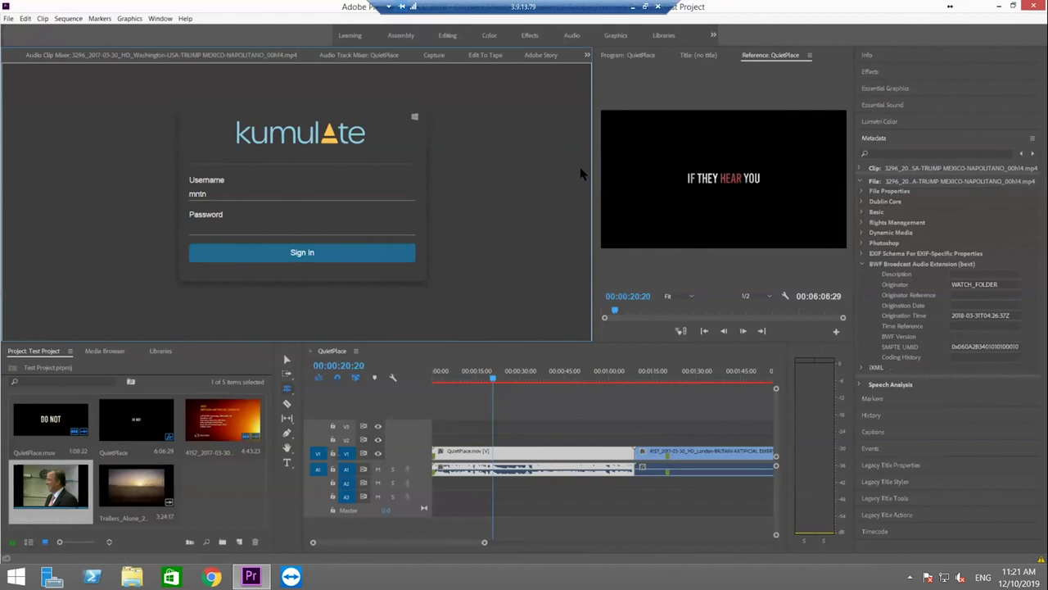
click(196, 228)
text(****)
key(Return)
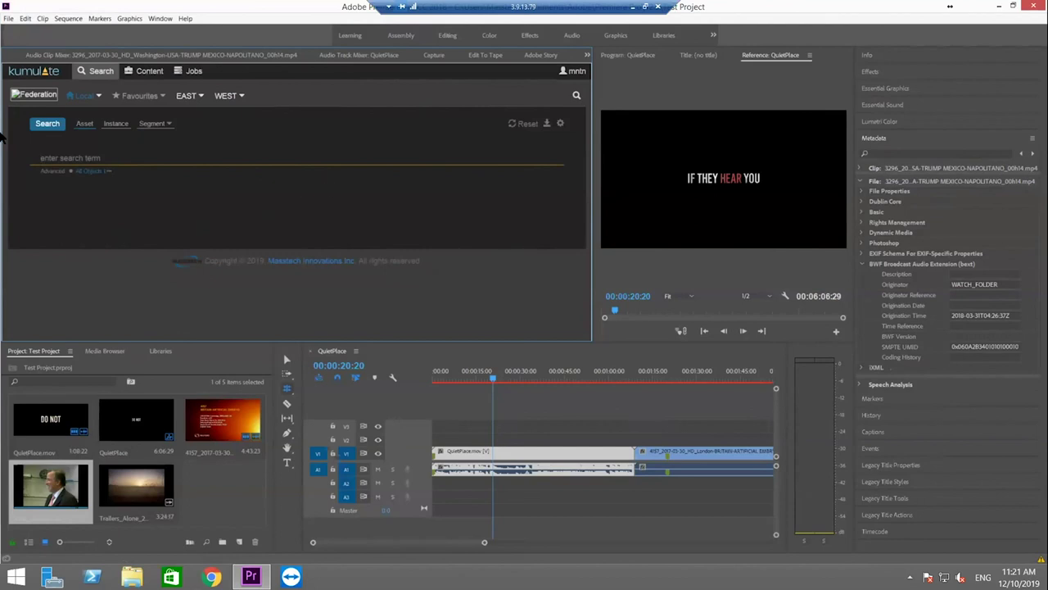
Import the Snapchat asset from the Kumulate panel into the project with metadata and markers
click(42, 124)
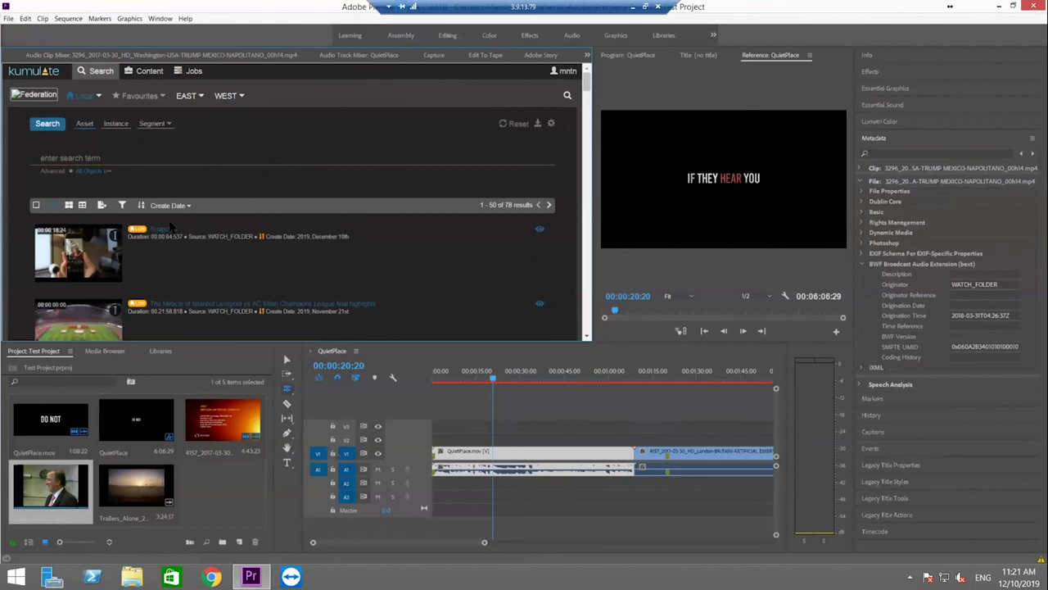
click(168, 230)
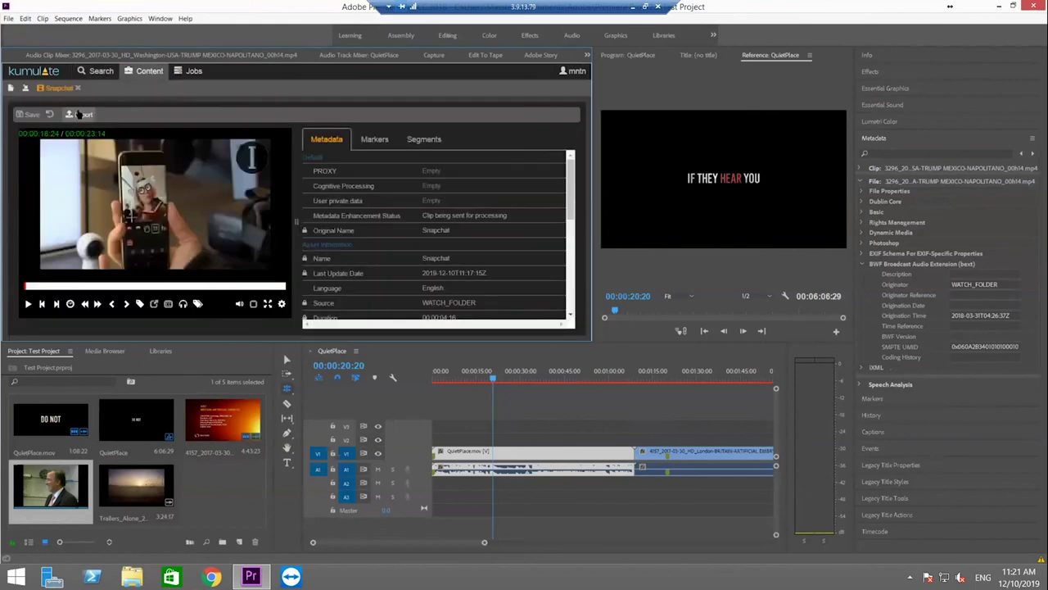
click(78, 115)
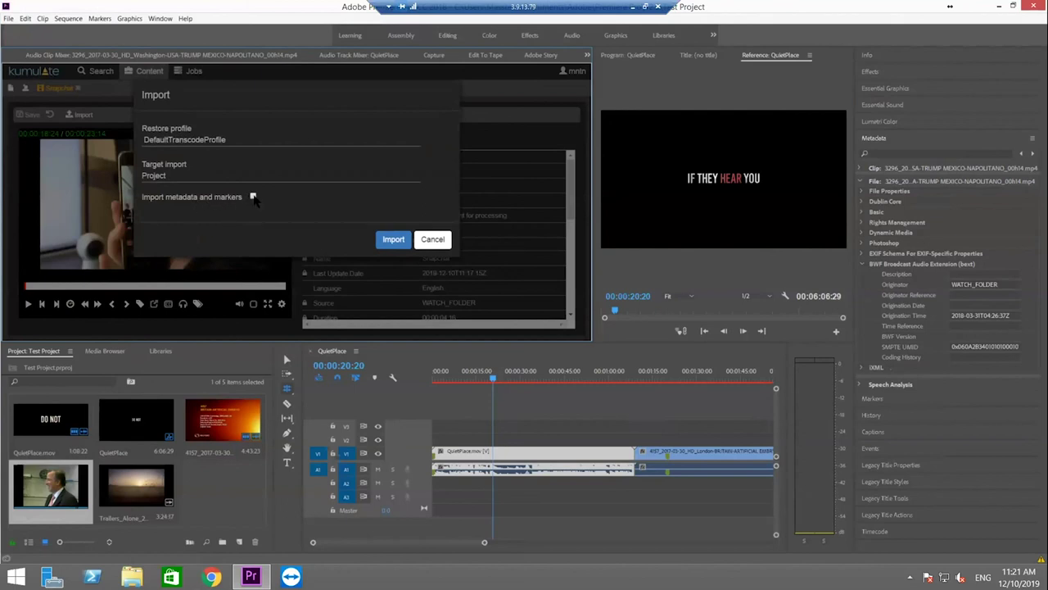
click(253, 197)
click(393, 243)
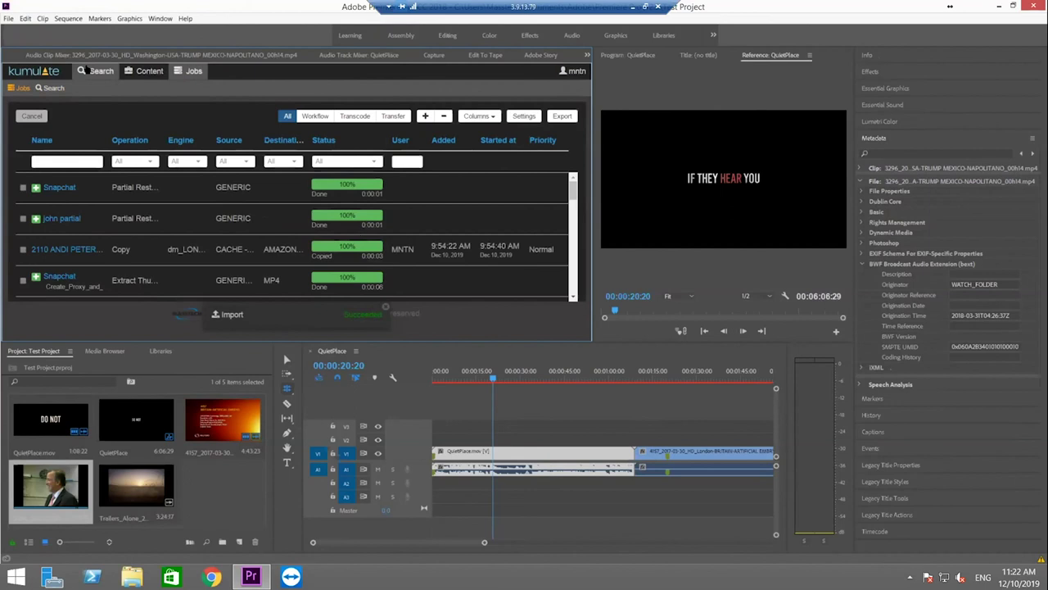
After checking the Snapchat import succeeded, switch the Kumulate panel back to its Search page
click(96, 71)
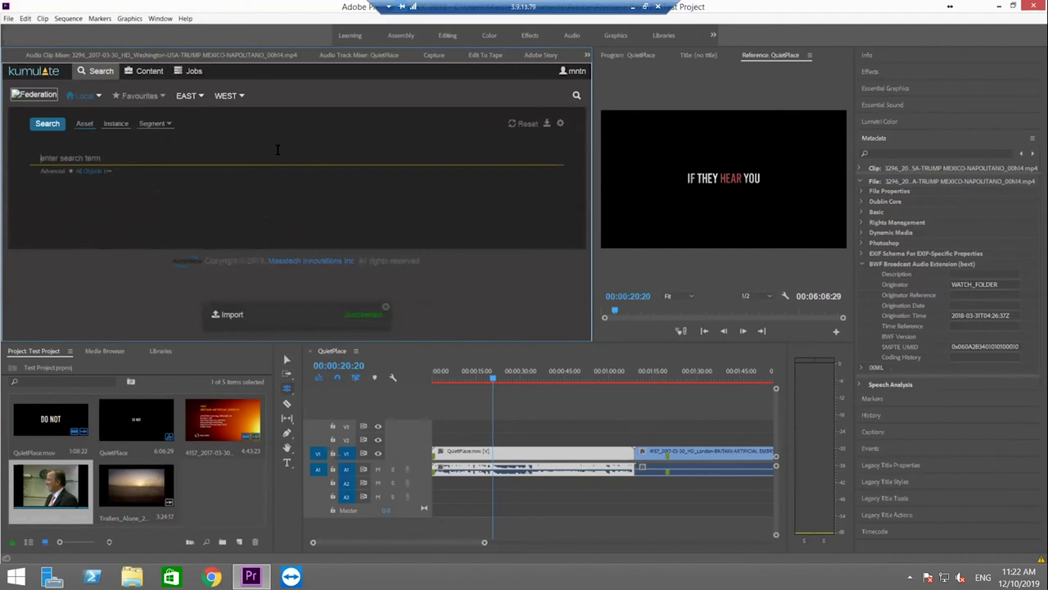